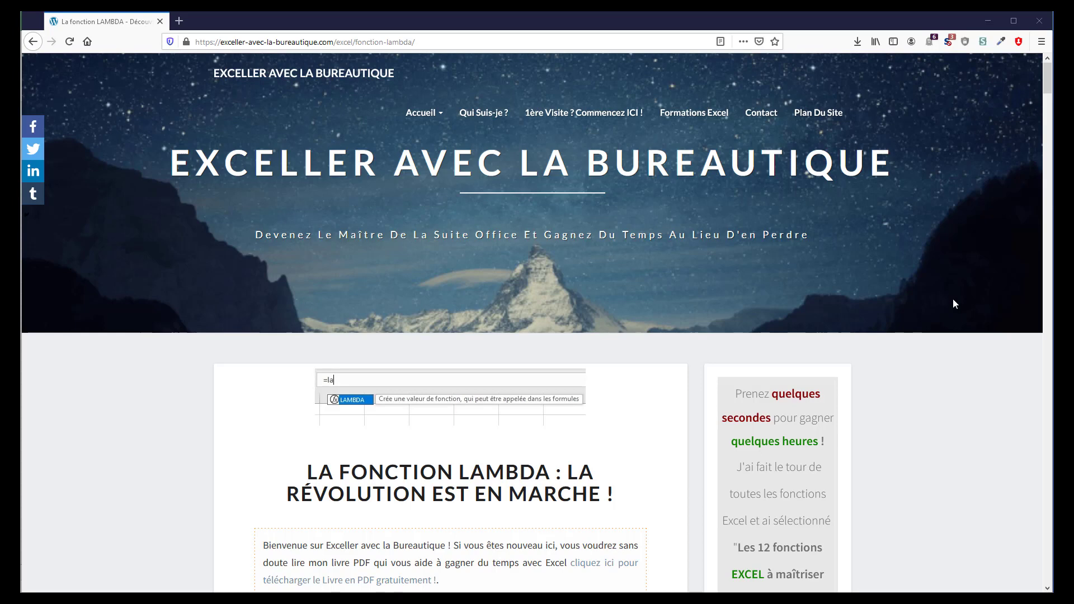
Look through the LAMBDA article's introduction and table of contents, ending in the blank Excel workbook.
scroll(953, 299, "down", 3)
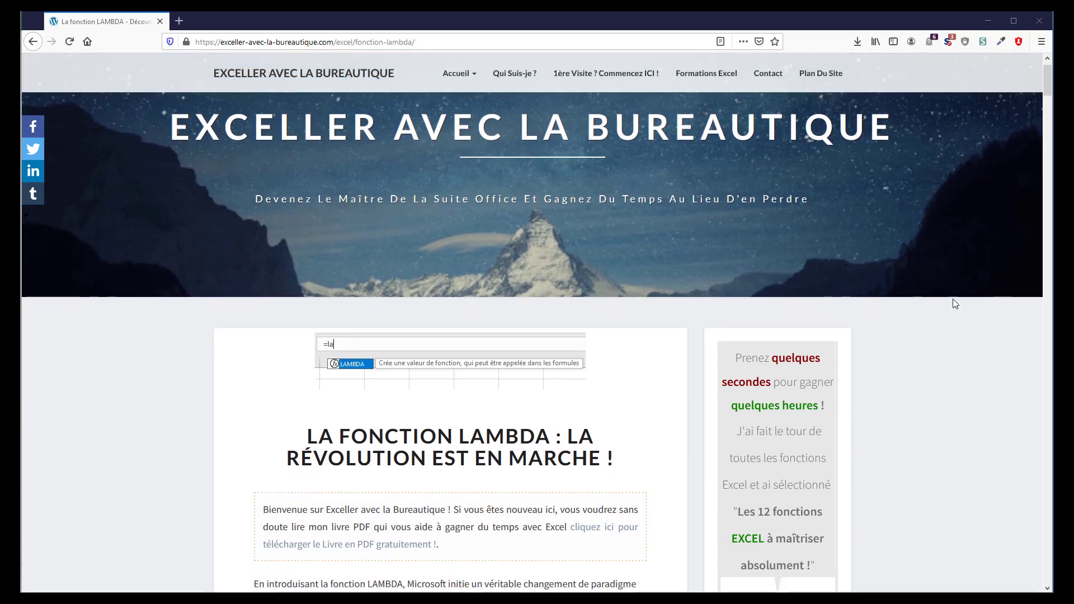
scroll(953, 299, "down", 7)
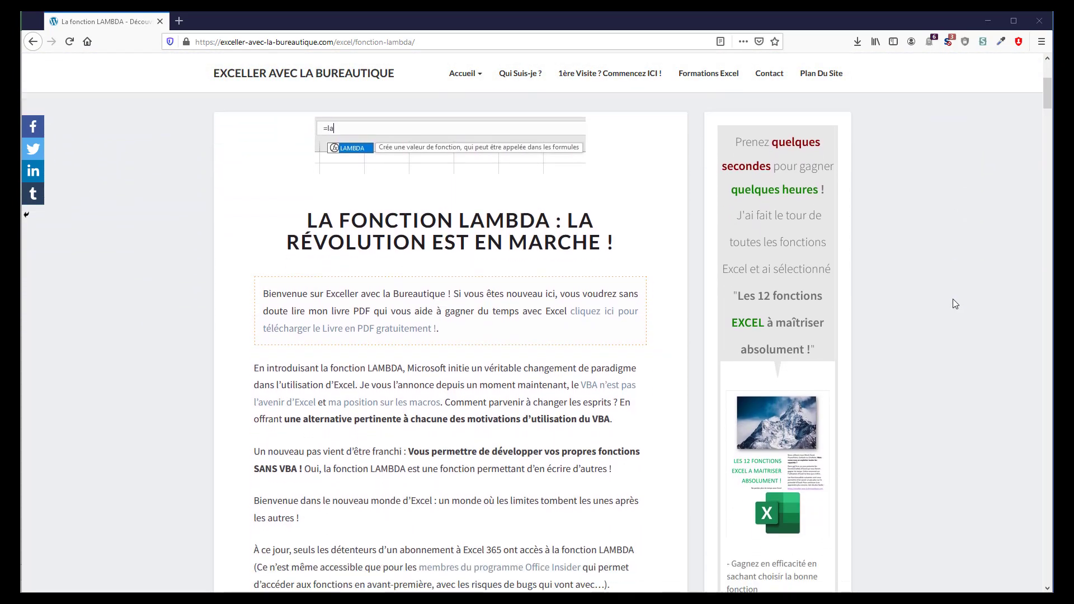
scroll(953, 299, "down", 5)
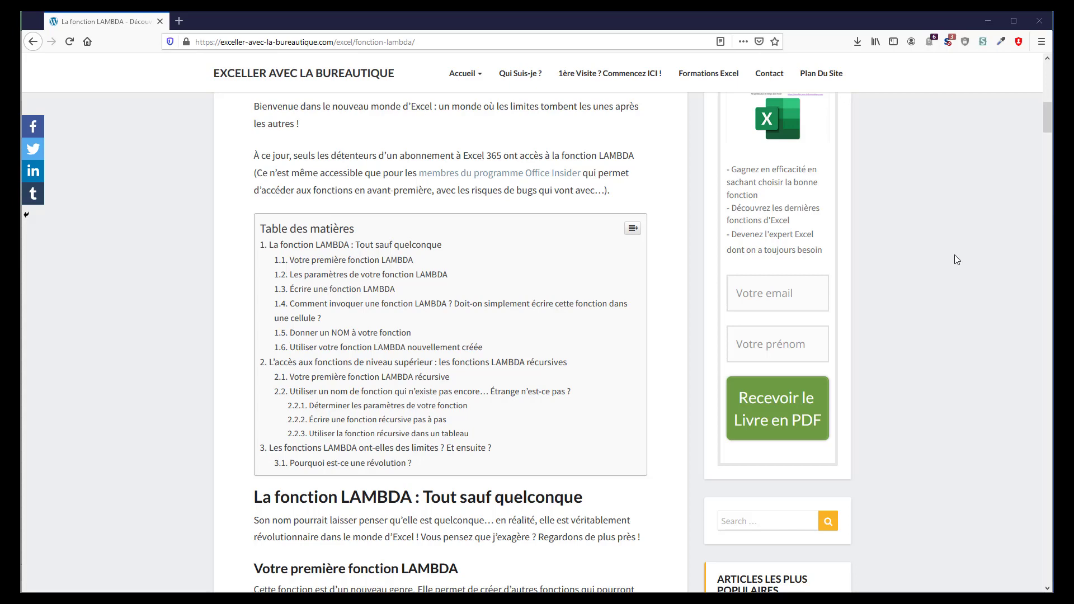
left_click(989, 21)
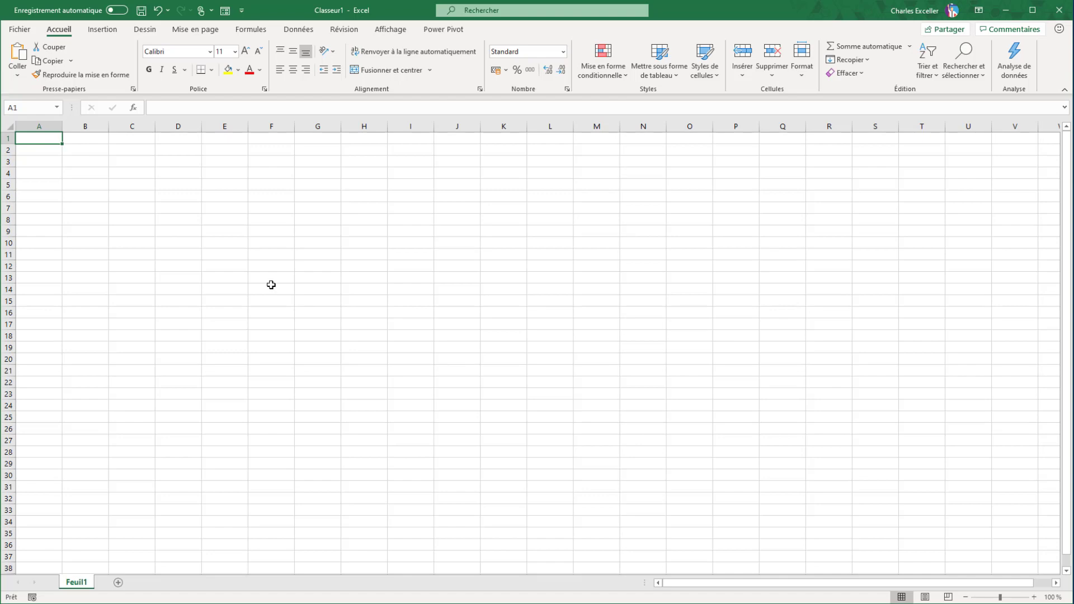
type("=f")
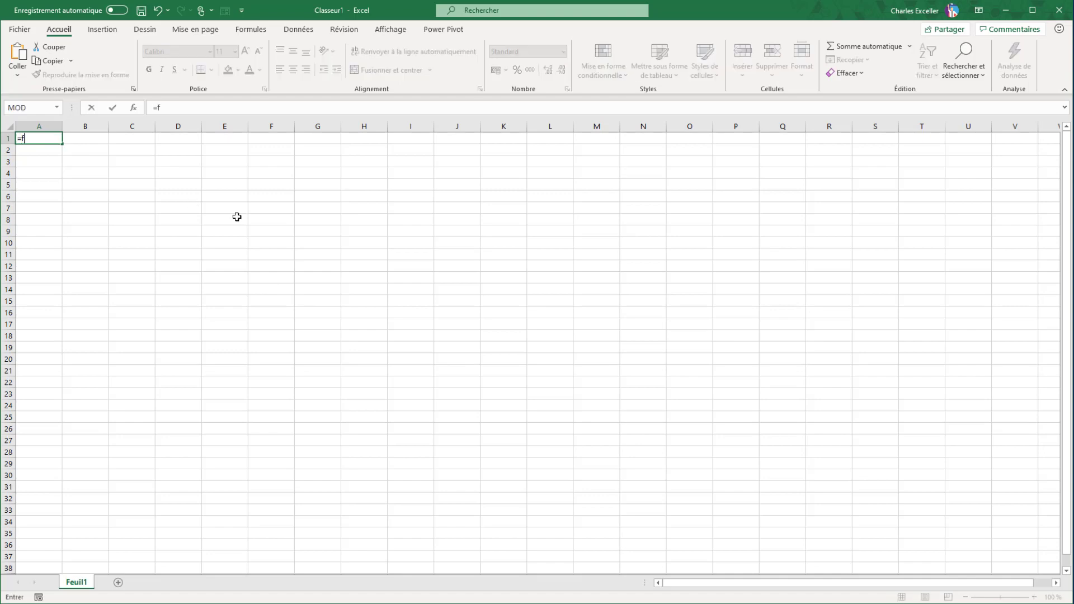
type("o")
key("BackSpace")
key("BackSpace")
type("LAMBDA(")
key("Tab")
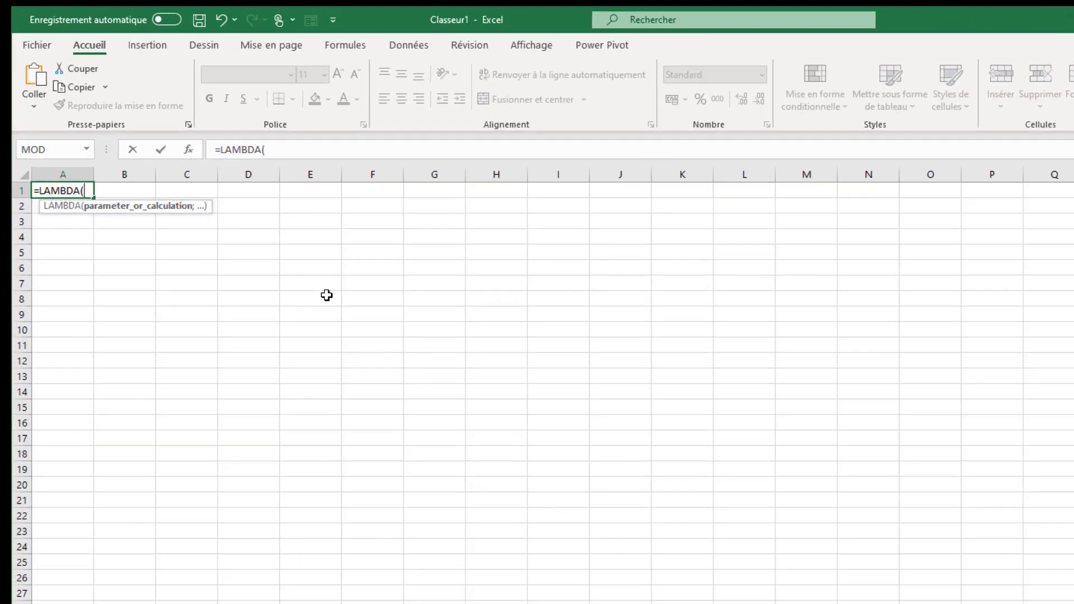
key("BackSpace")
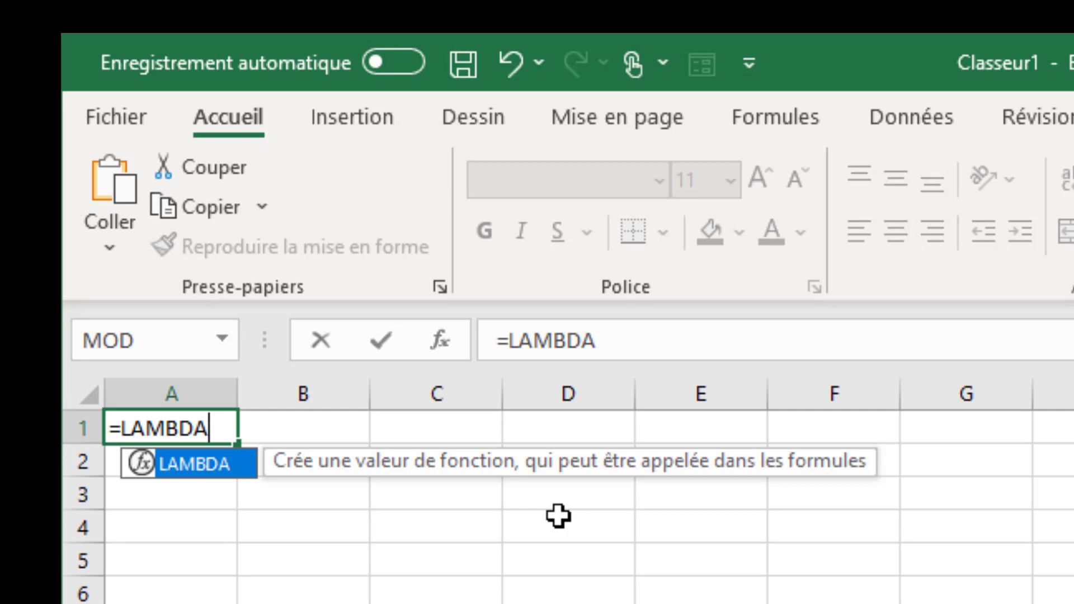
key("Escape")
key("Escape")
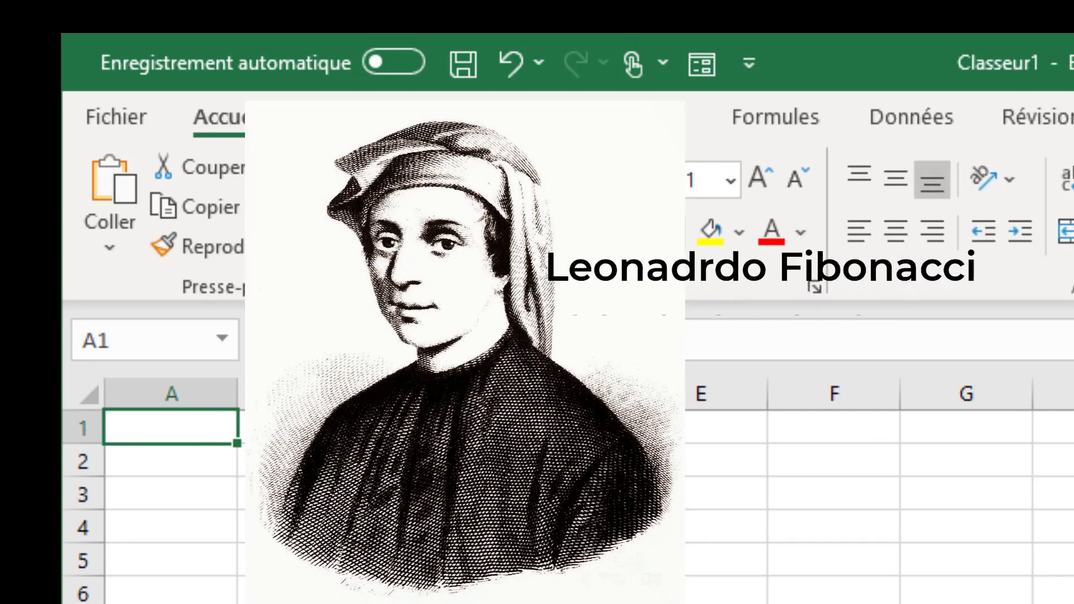
Enter the Fibonacci starting values 0 and 1 in cells A1 and A2.
type("0")
key("Return")
type("1")
key("Return")
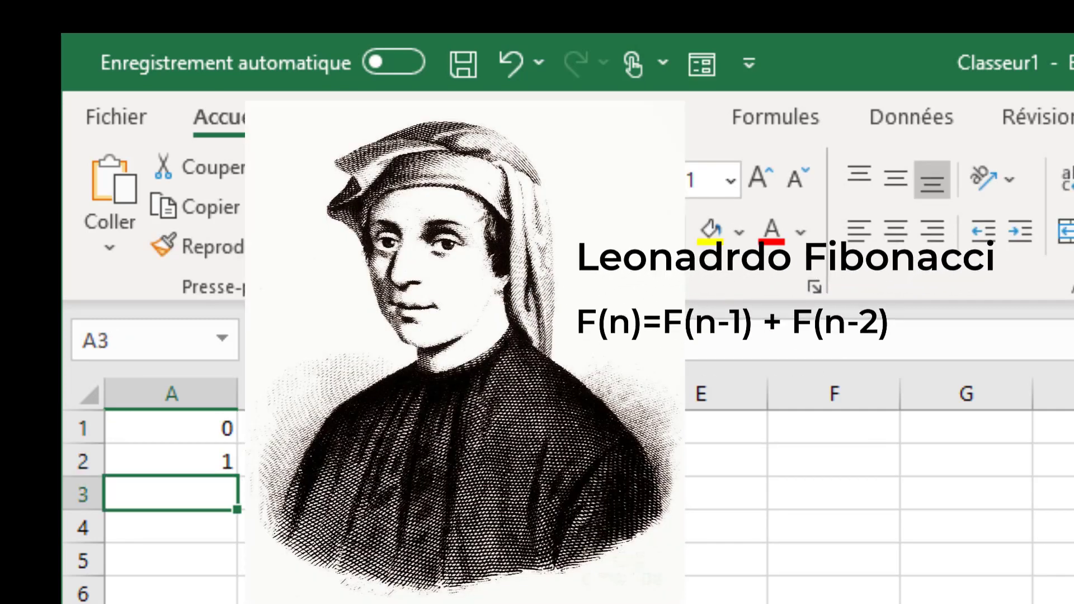
Enter the formula =A1+A2 in cell A3 and fill it down through A16.
type("=")
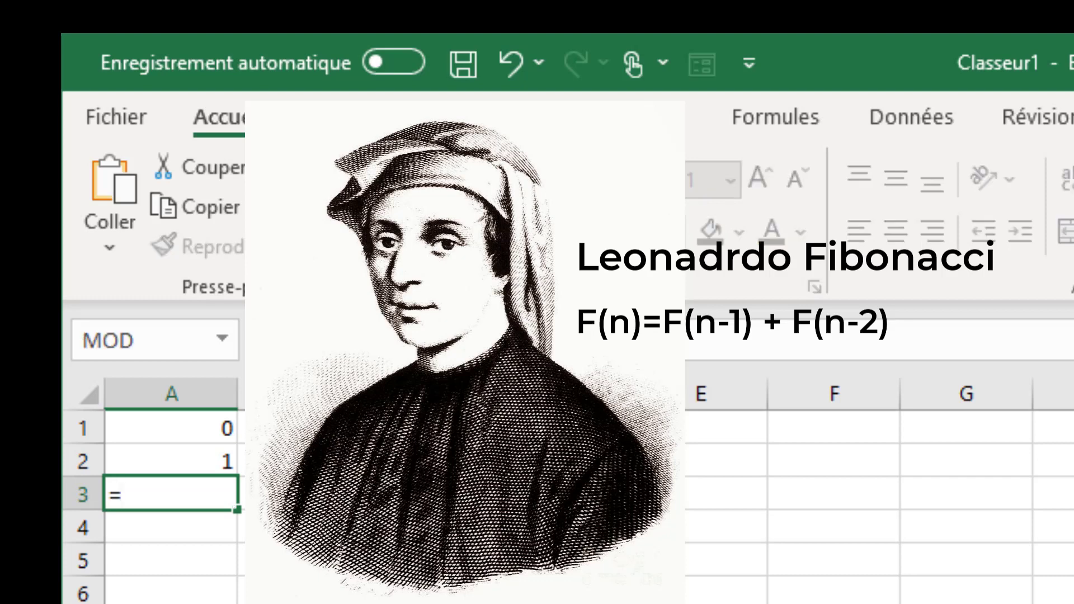
left_click(218, 429)
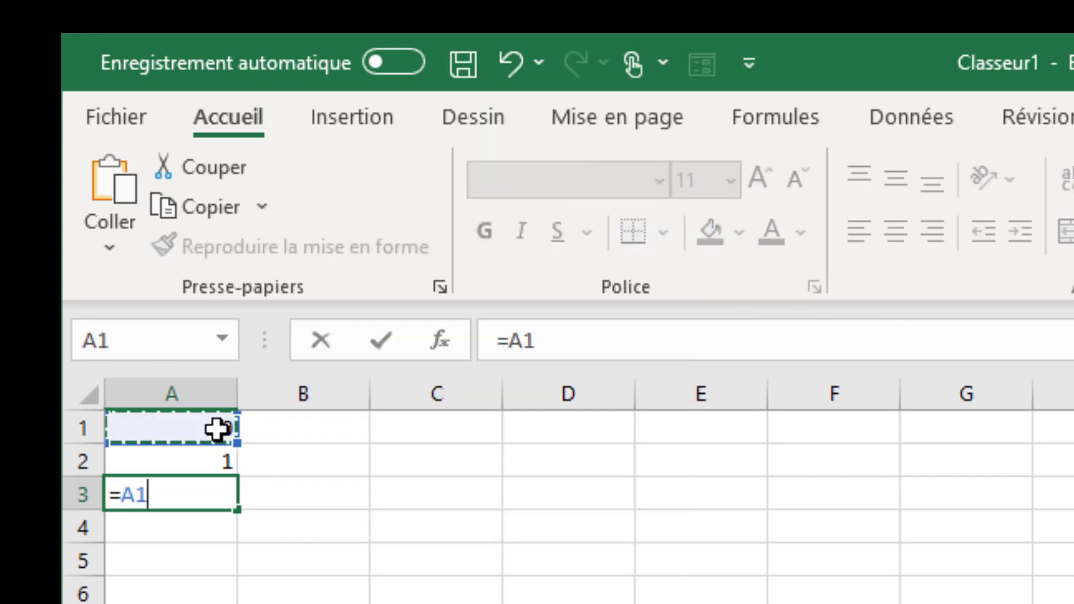
type("+")
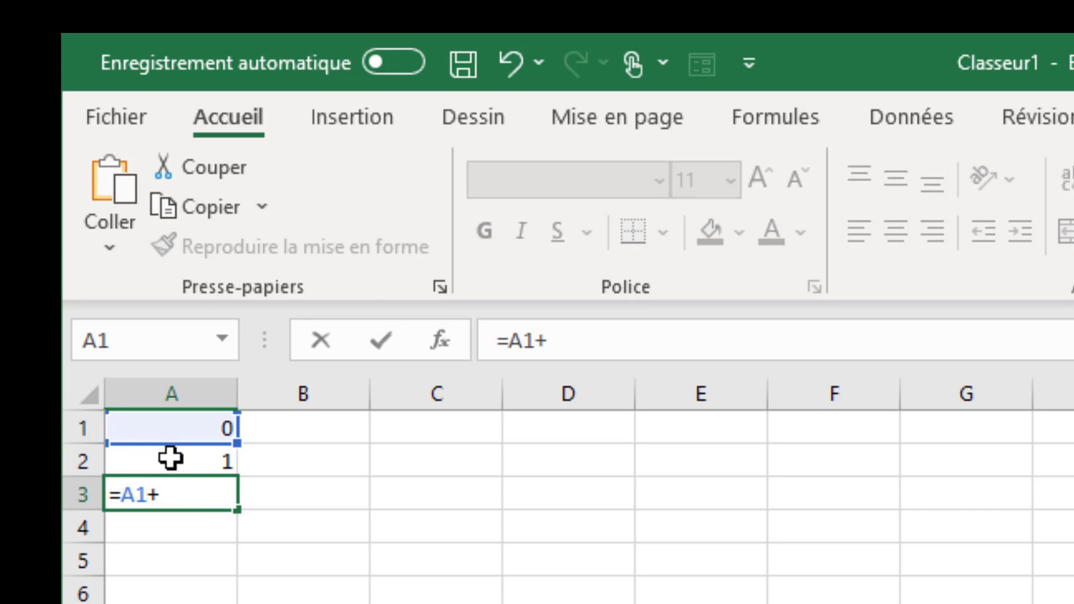
left_click(177, 458)
key("Return")
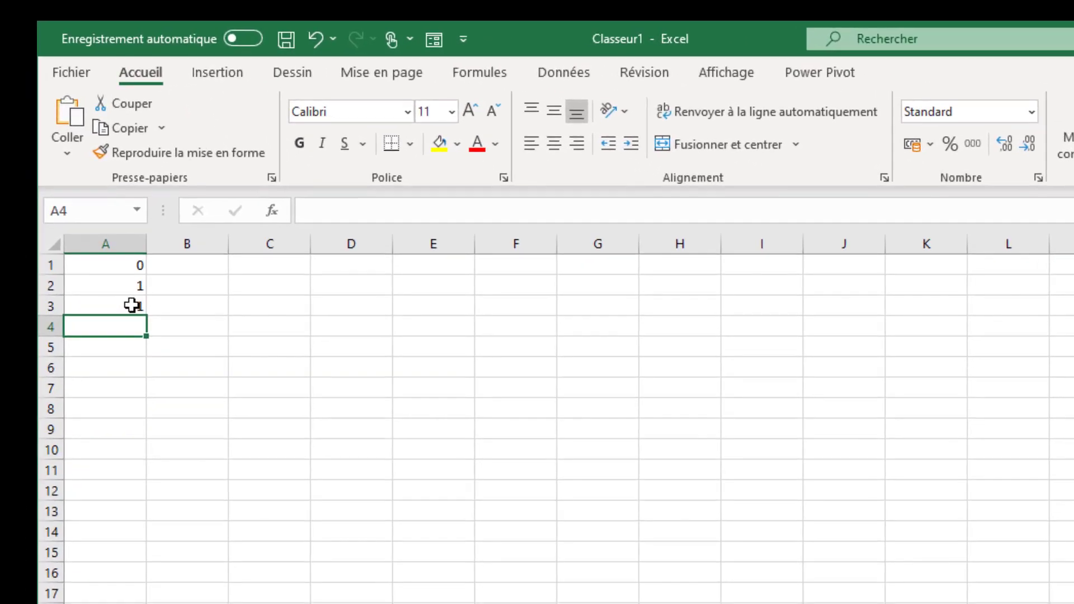
left_click(190, 435)
left_click_drag(149, 320, 146, 574)
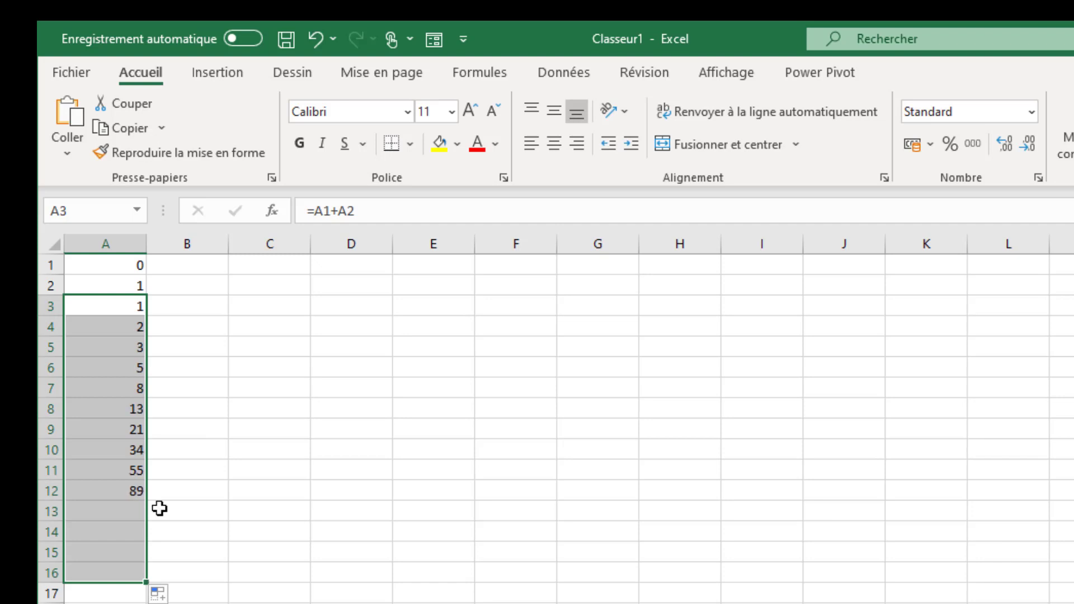
Move the Fibonacci series in A1:A16 one column over to B1:B16.
left_click(280, 566)
left_click(123, 266)
left_click_drag(118, 309, 113, 570)
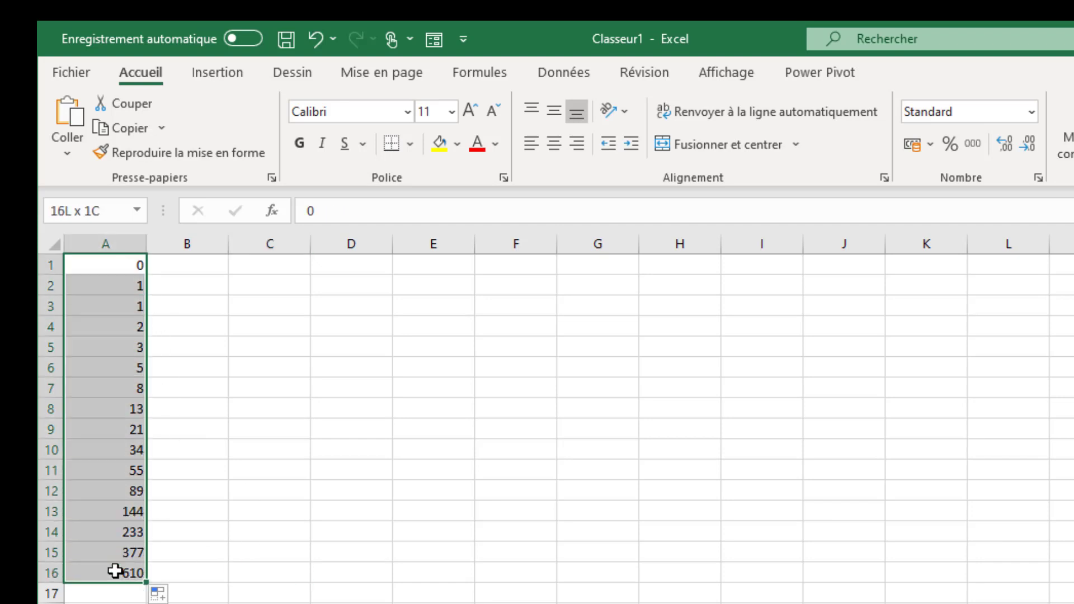
left_click_drag(158, 474, 188, 472)
Number the series terms in column A by entering 0 and 1 in A1:A2 and extending the sequence to 15 in A16.
left_click(119, 267)
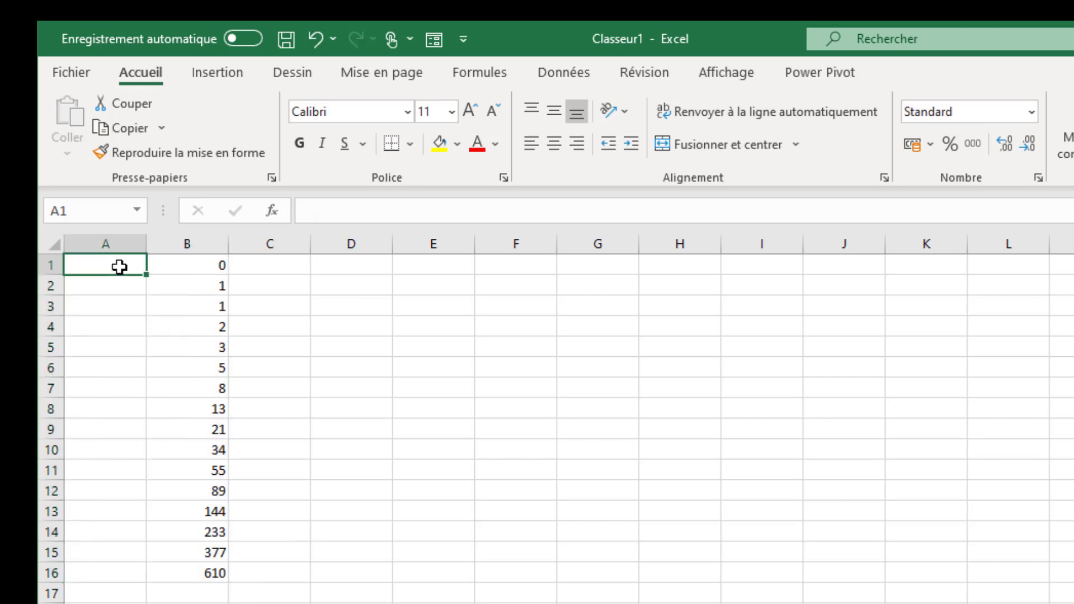
type("0")
key("Return")
type("1")
key("Return")
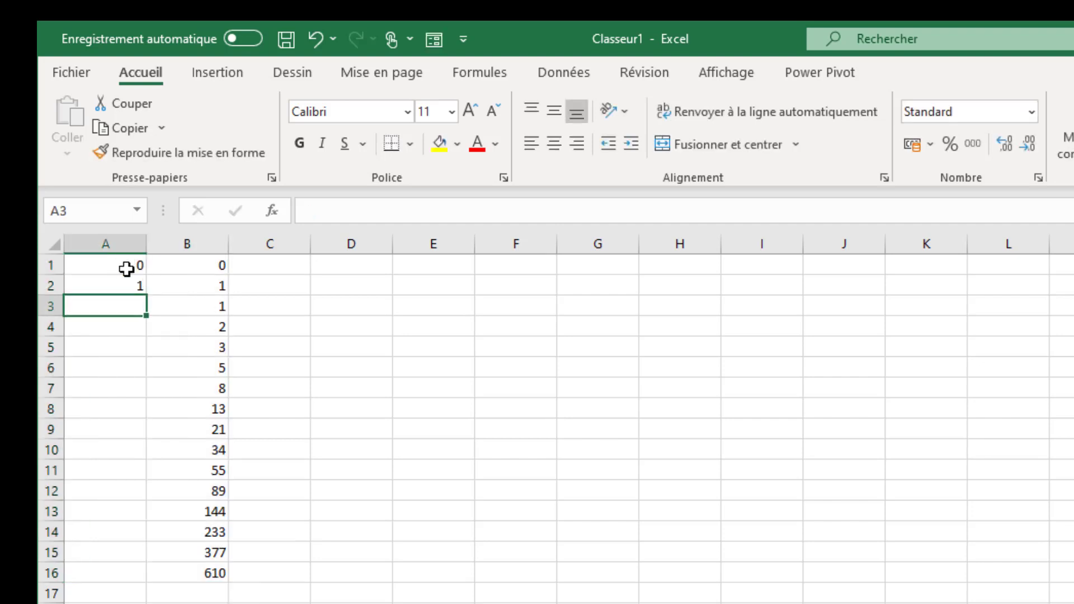
left_click_drag(126, 269, 140, 581)
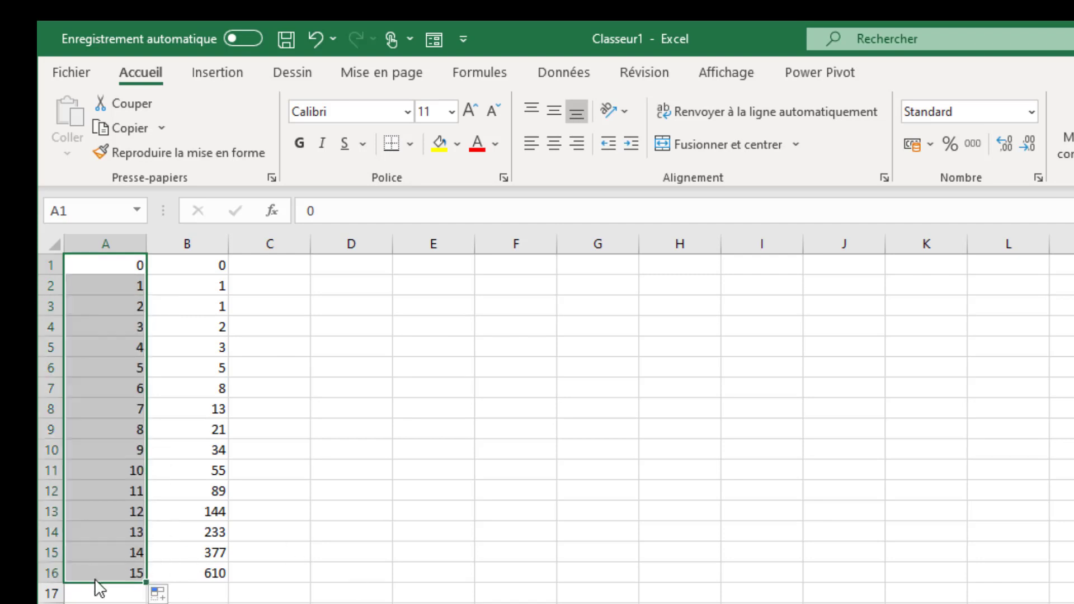
Examine the last Fibonacci term in B16, its formula and its matching index in A16.
left_click(213, 573)
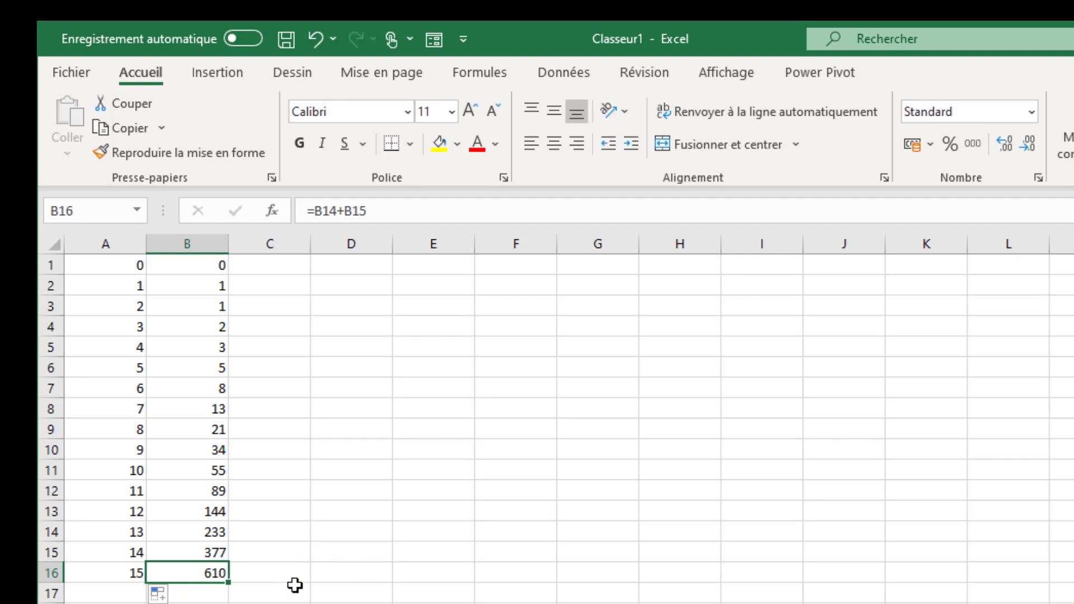
left_click(256, 574)
left_click(209, 574)
left_click(103, 573)
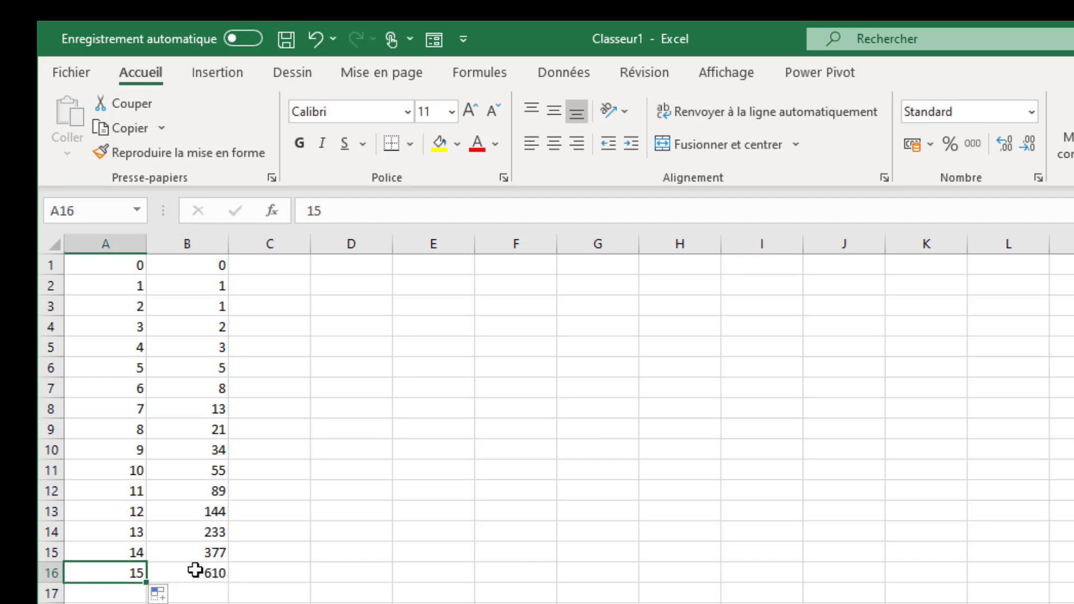
left_click(196, 570)
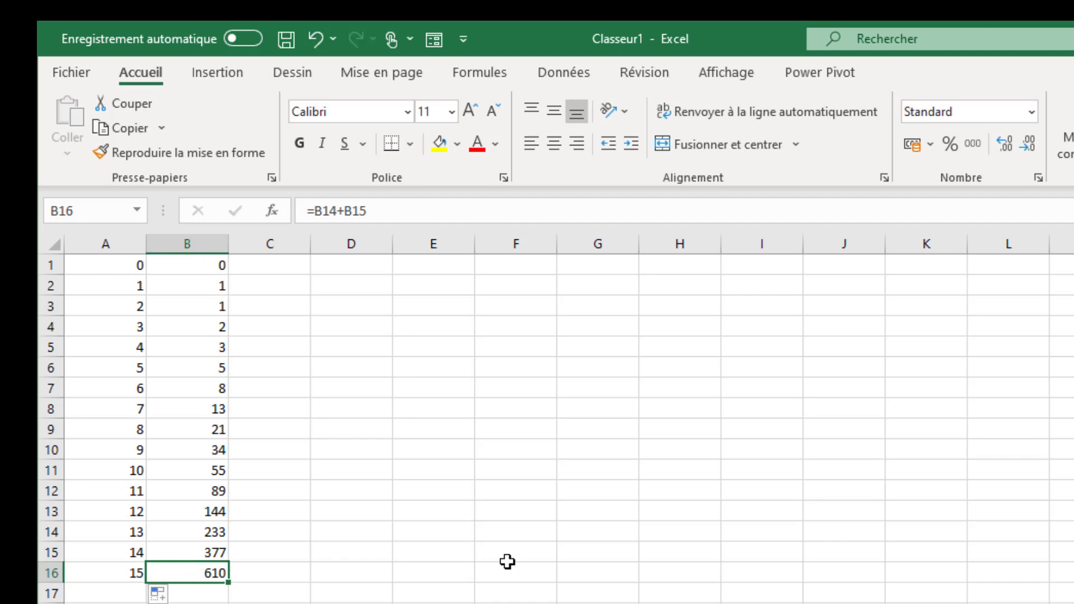
Begin a LAMBDA formula in cell E2 with the parameters a, b and c.
left_click(444, 288)
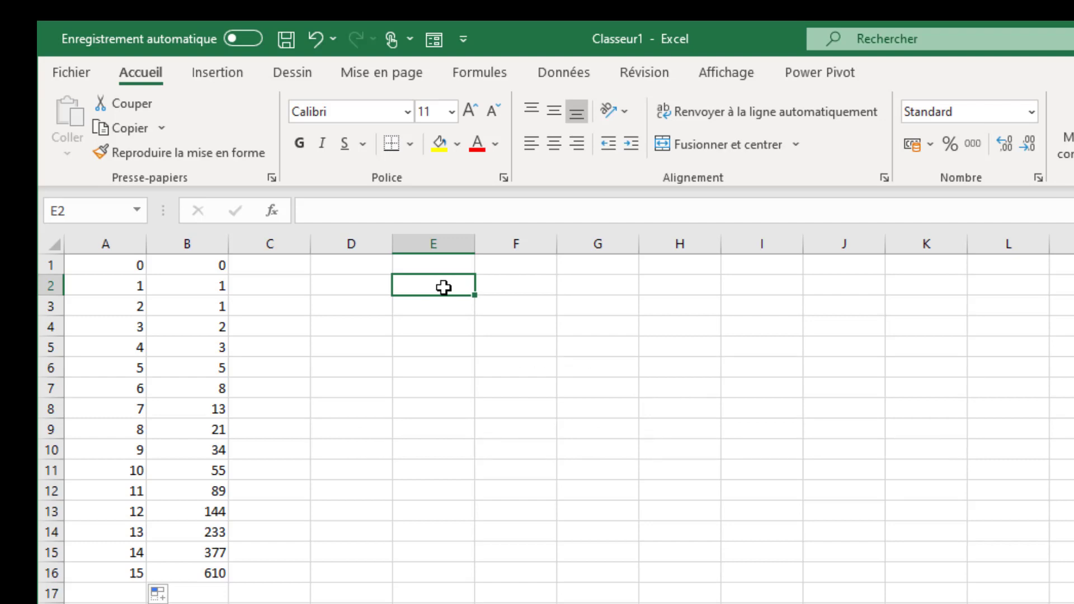
type("=lam")
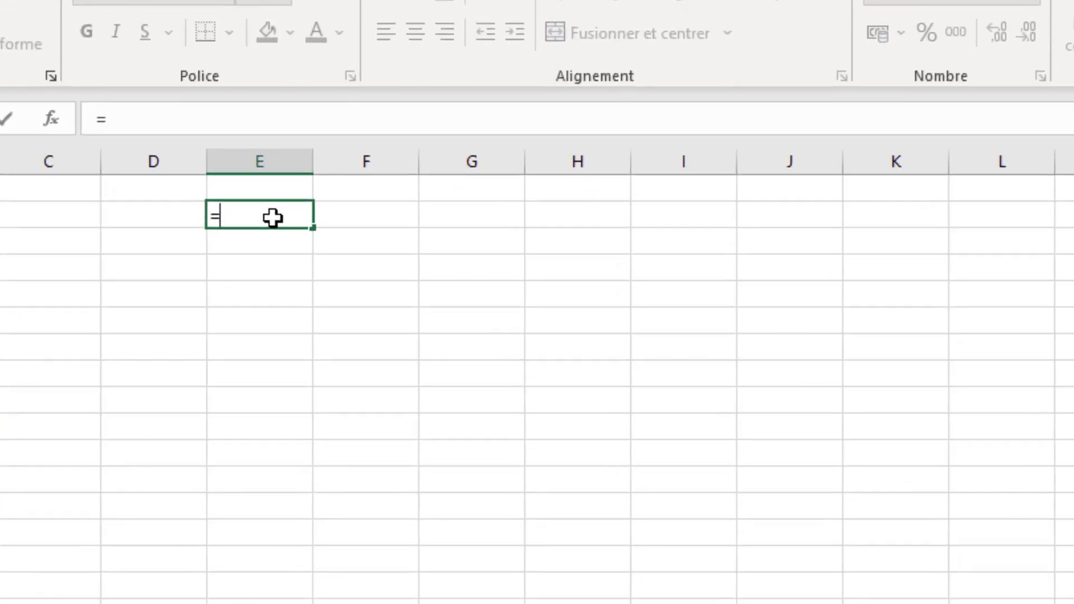
key("Tab")
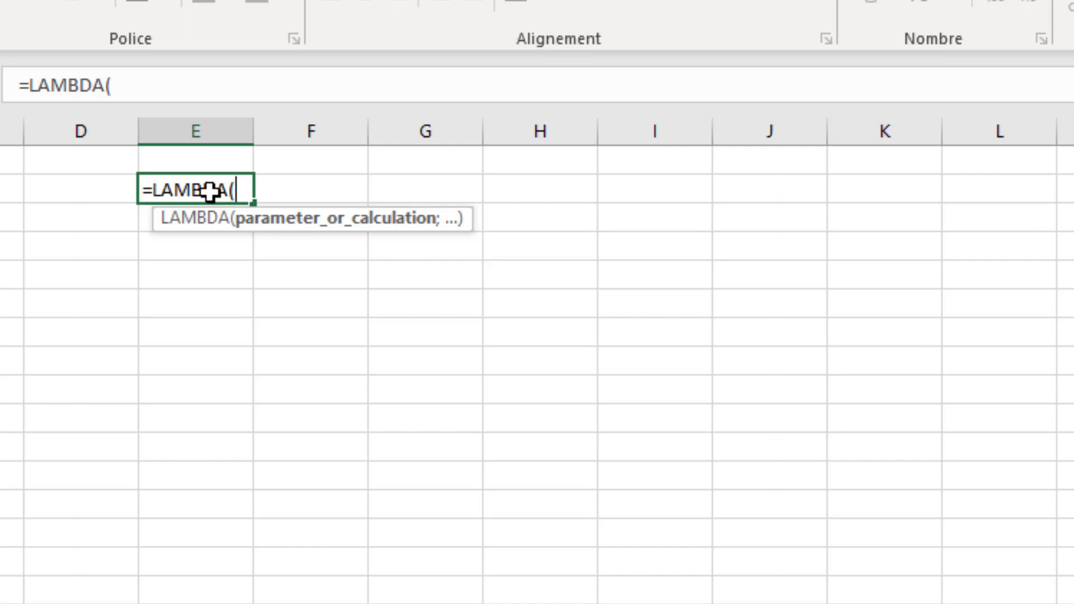
type("a;b;c;")
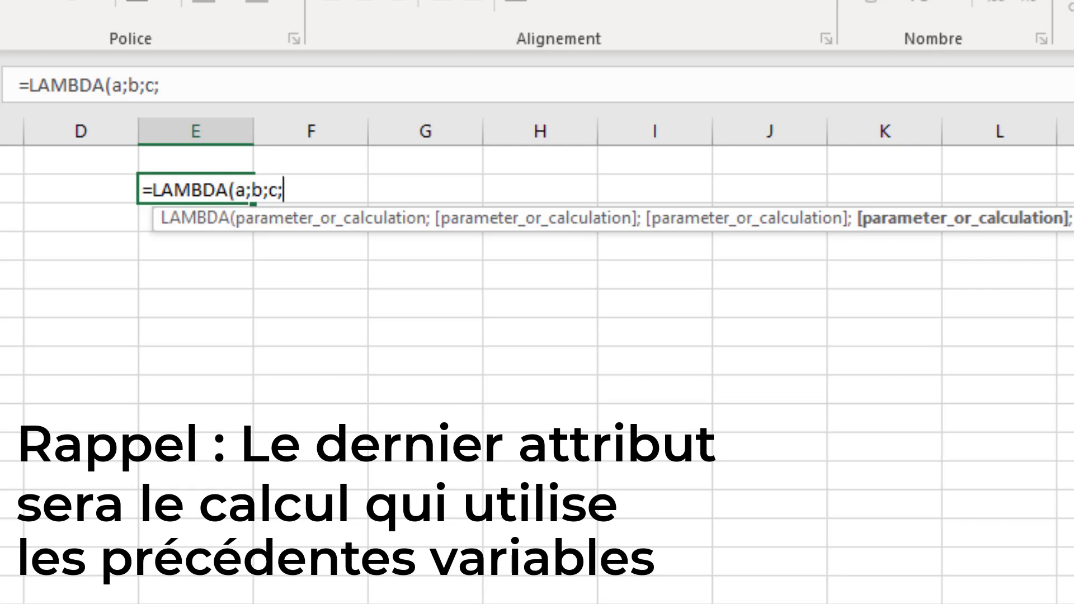
Add the sum a+b+C as the LAMBDA's calculation argument and close the parenthesis.
type("a+b")
type("a")
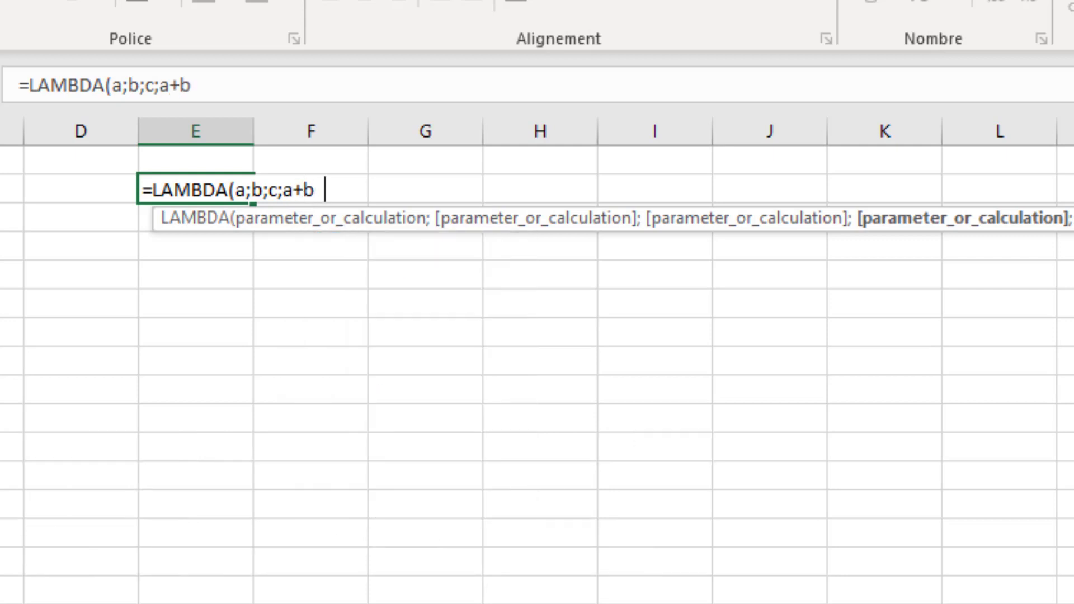
key("BackSpace")
type("Aa")
key("BackSpace")
key("BackSpace")
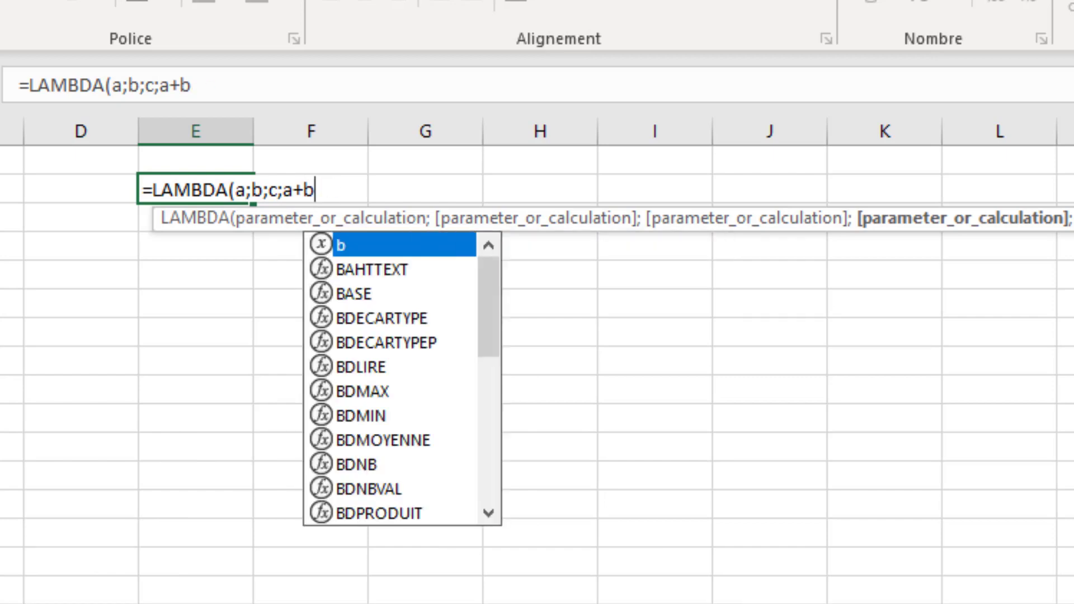
type("+C")
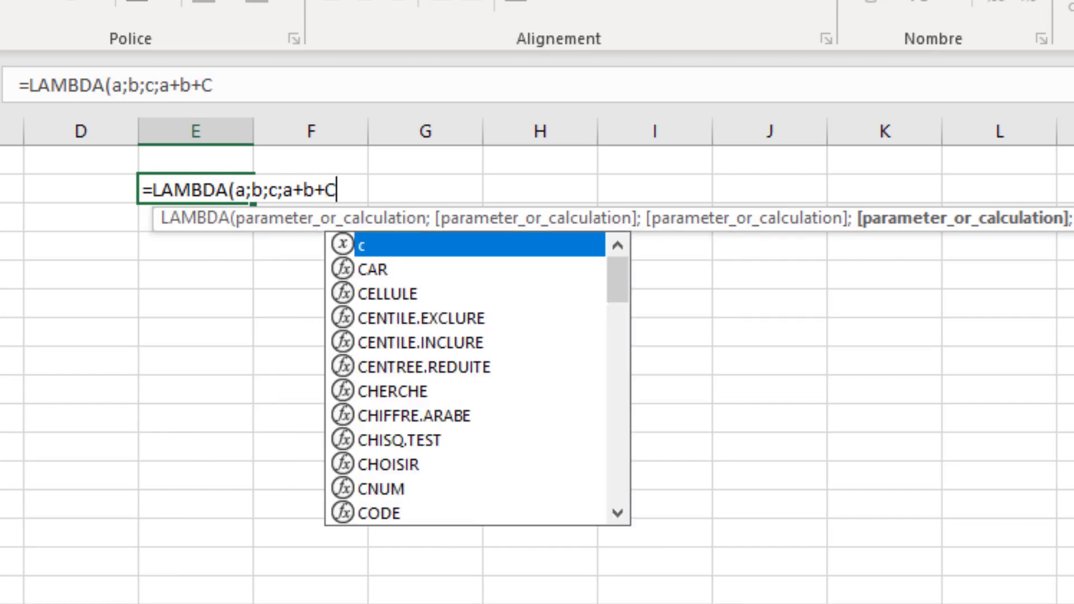
key("BackSpace")
type(")")
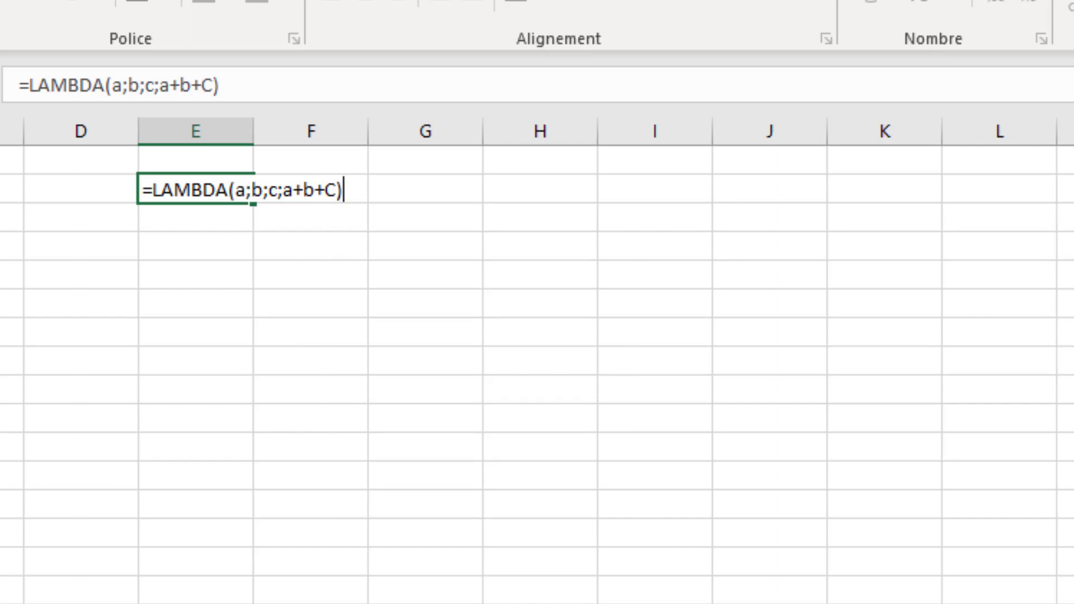
Replace the uppercase C in the calculation with lowercase c and commit the formula =LAMBDA(a;b;c;a+b+c).
key("BackSpace")
key("BackSpace")
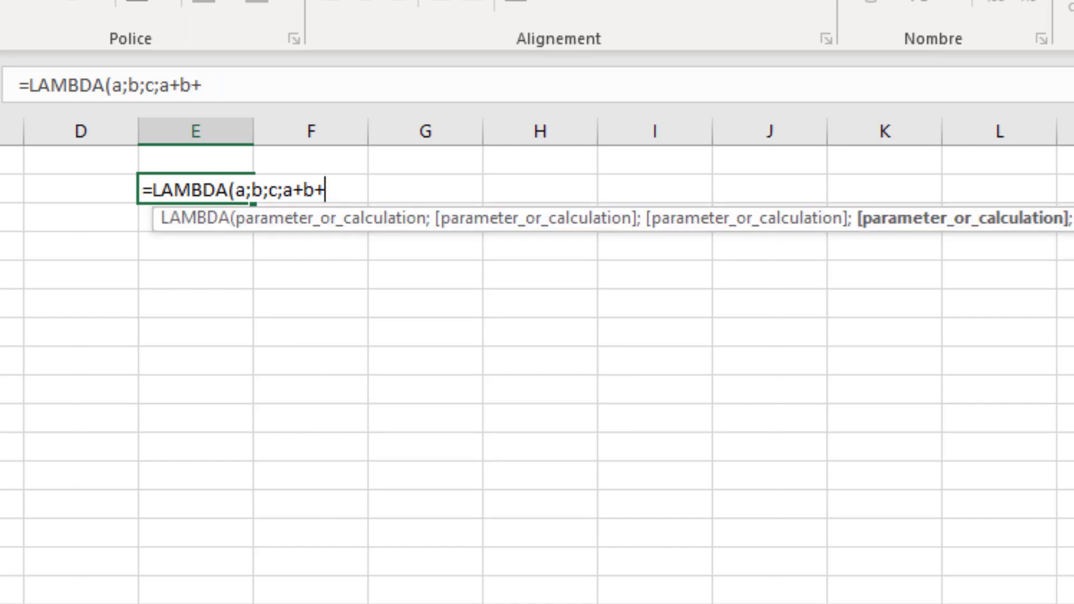
type("X")
key("BackSpace")
type("C")
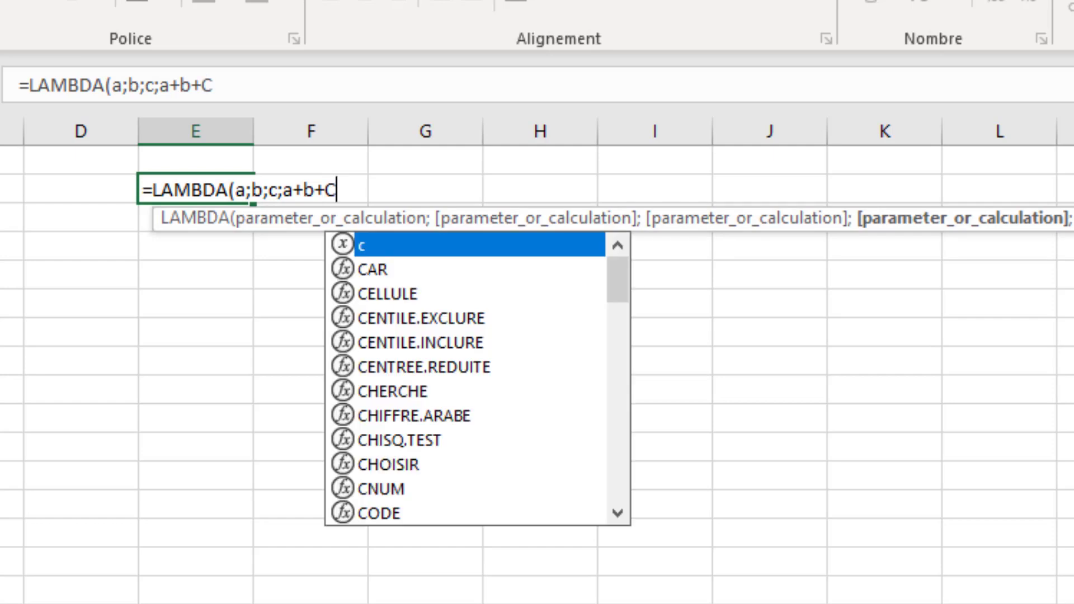
key("BackSpace")
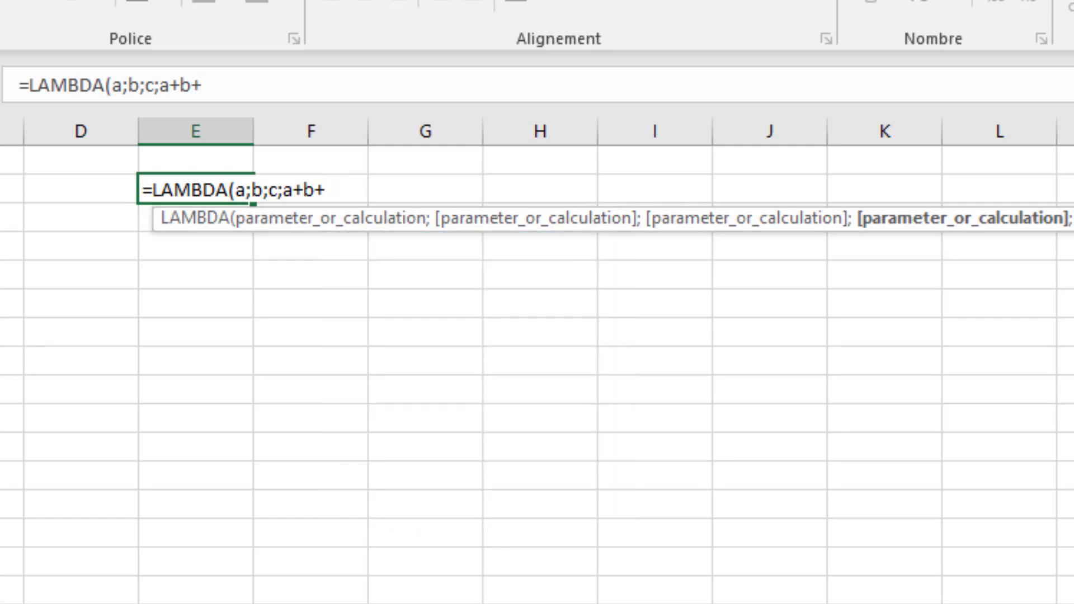
type("c)")
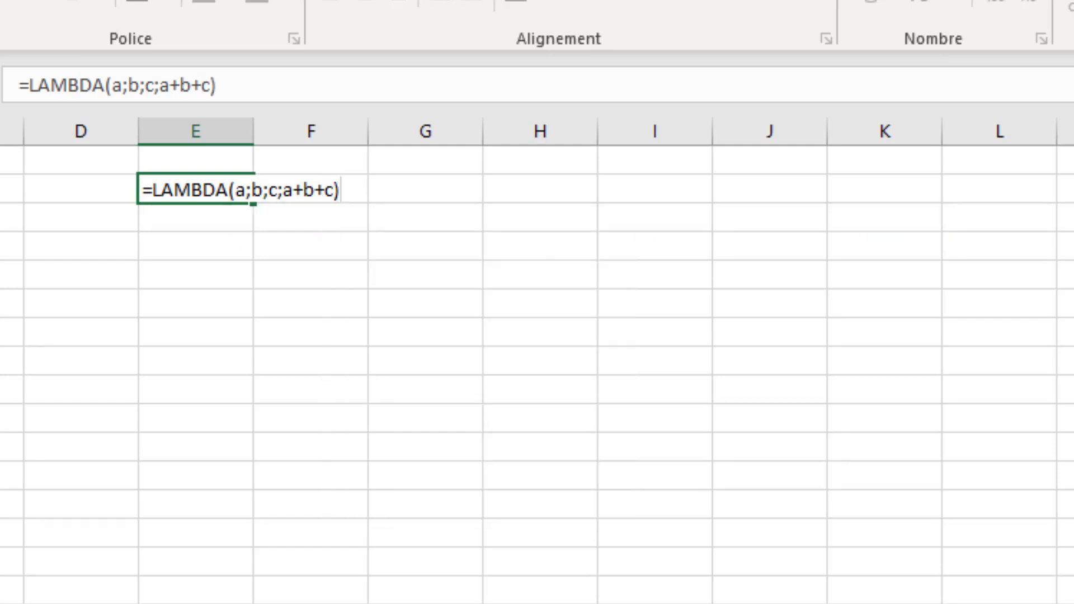
key("Return")
Append the arguments (1;3;5) to the LAMBDA formula in E2 and commit it.
left_click(196, 189)
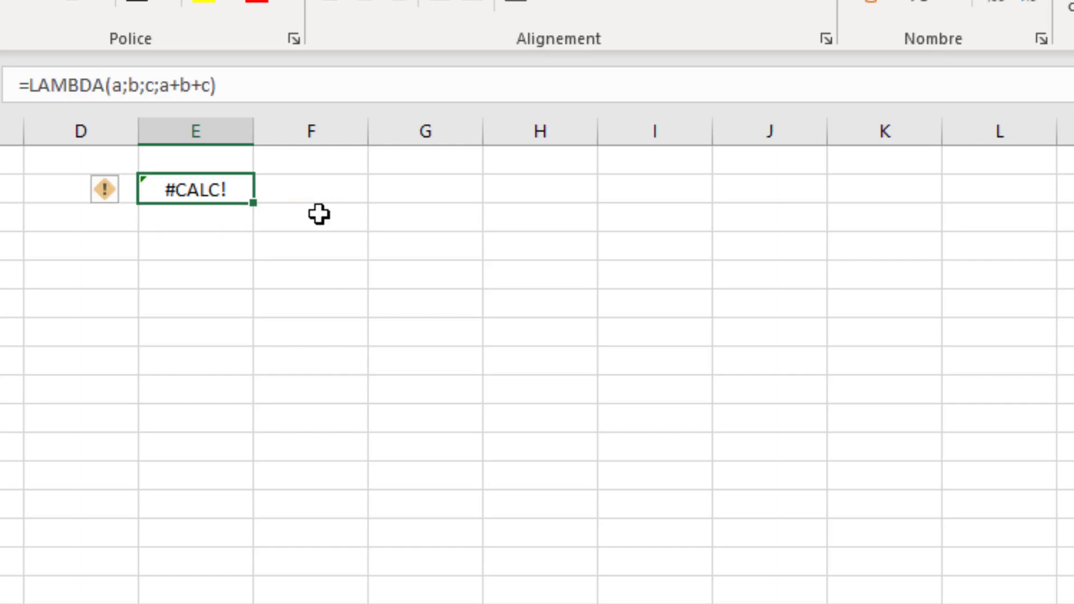
left_click(261, 80)
type("(1")
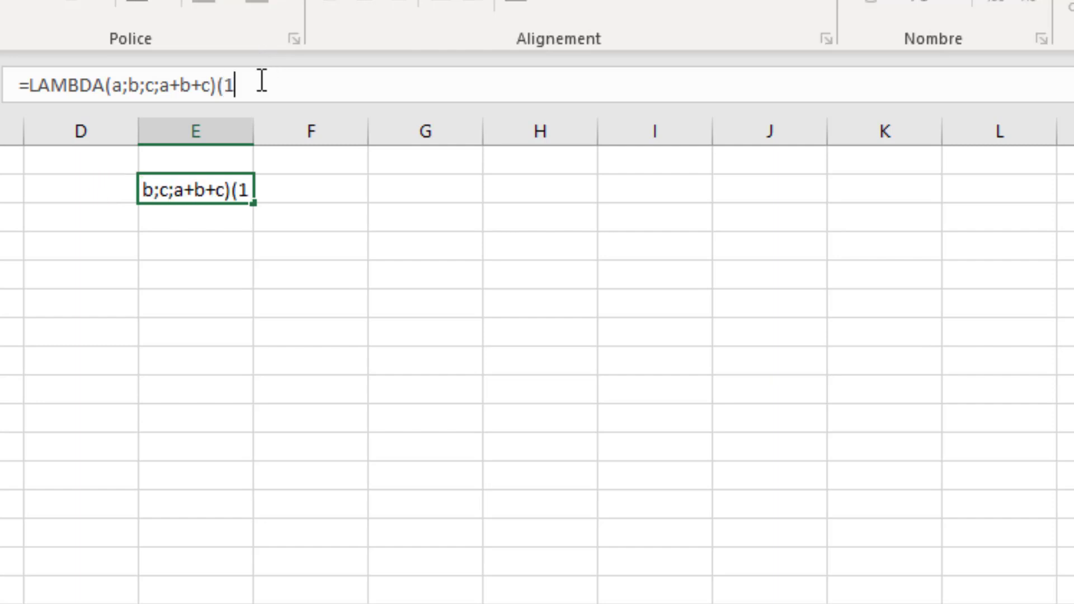
type(";3;5)")
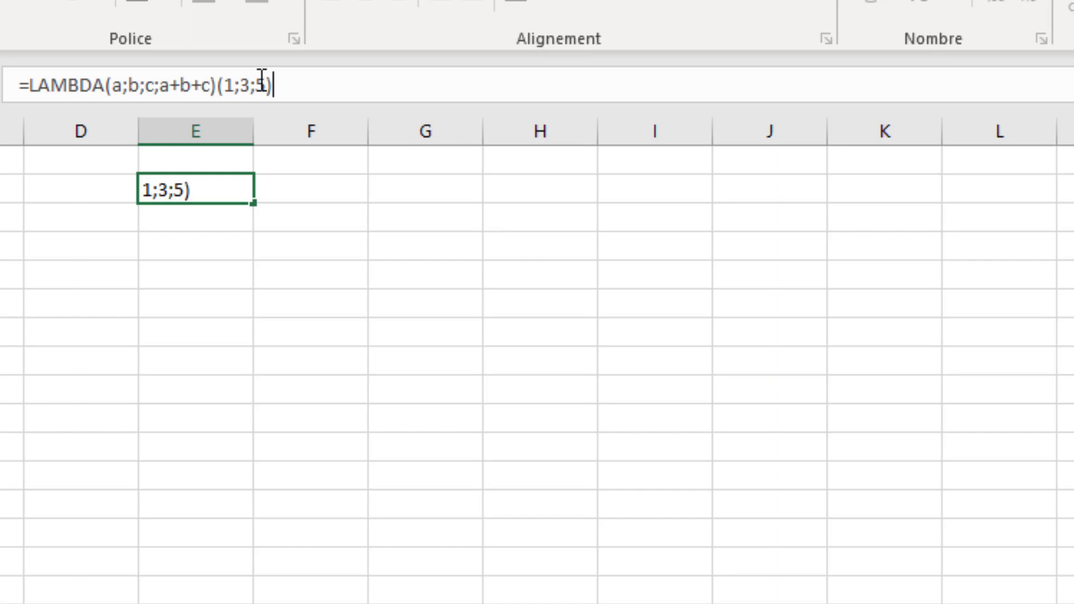
key("Return")
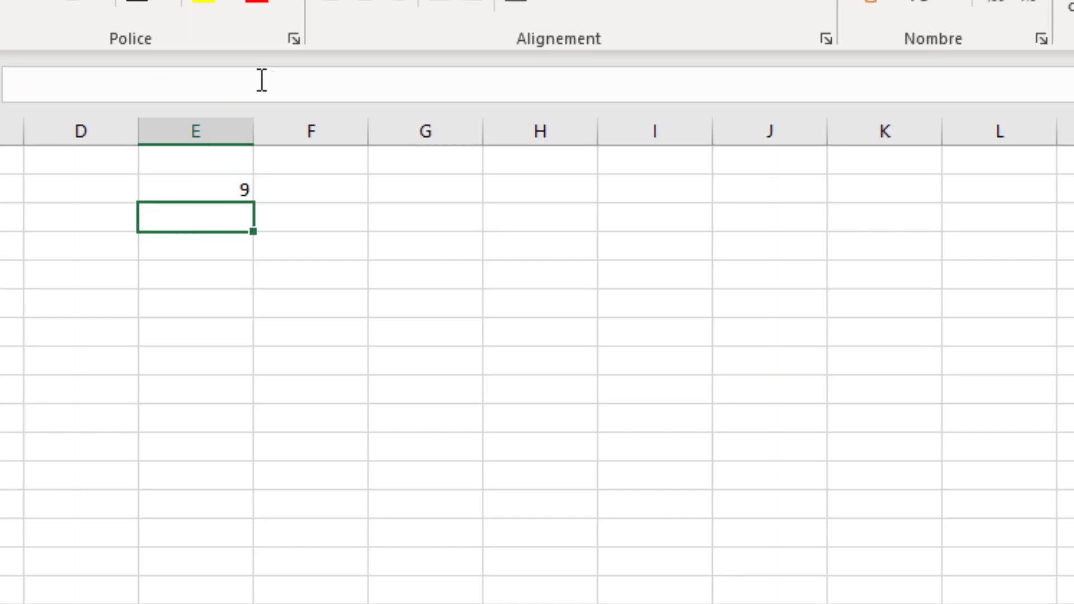
Copy only the =LAMBDA(a;b;c;a+b+c) part of E2's formula, leaving the cell as it is.
key("Up")
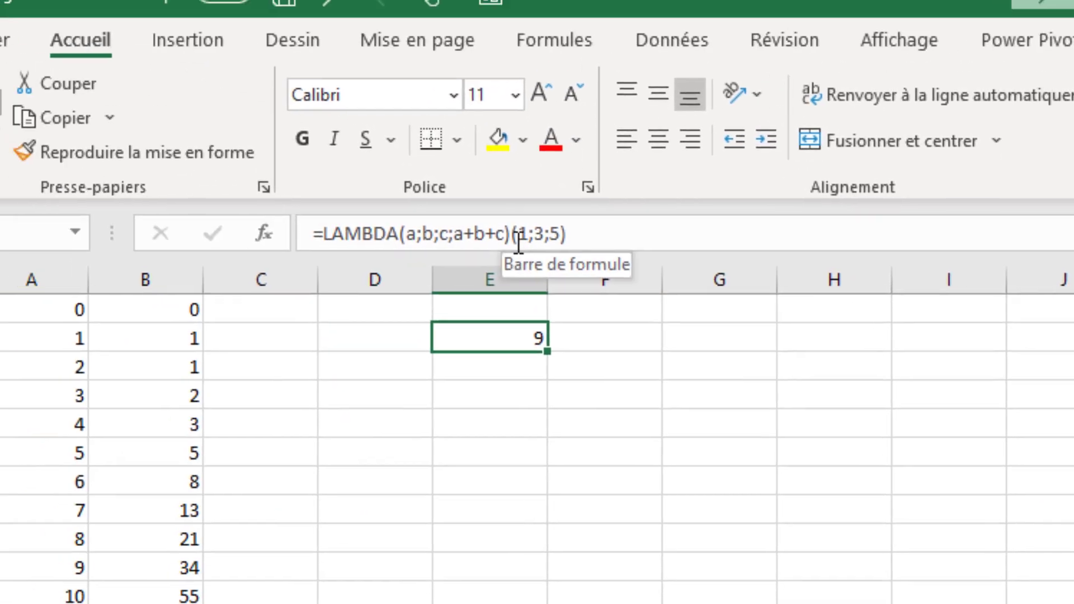
left_click(247, 100)
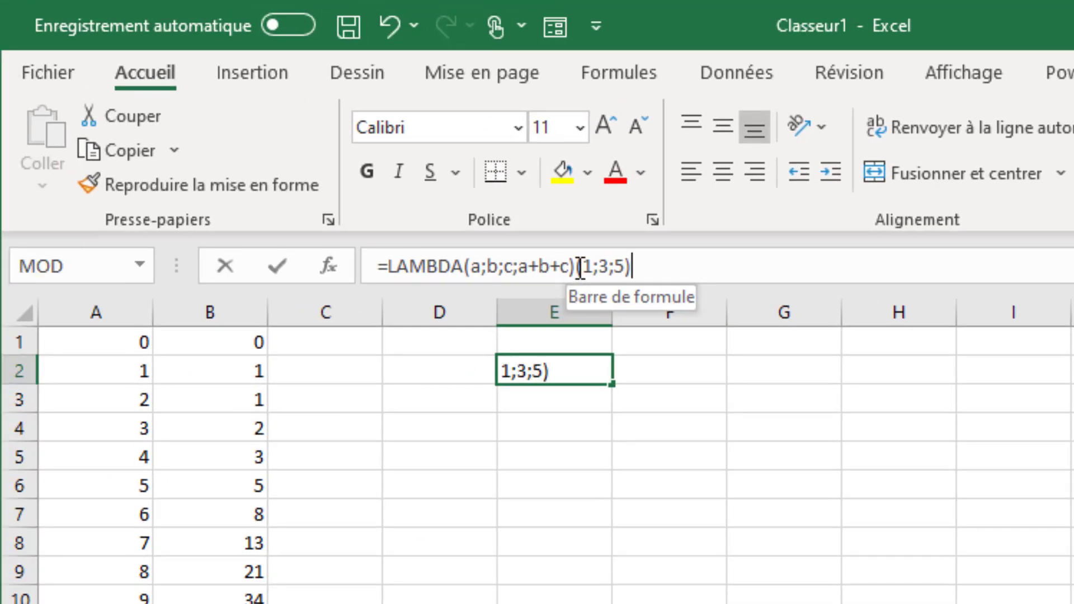
key("shift+Home")
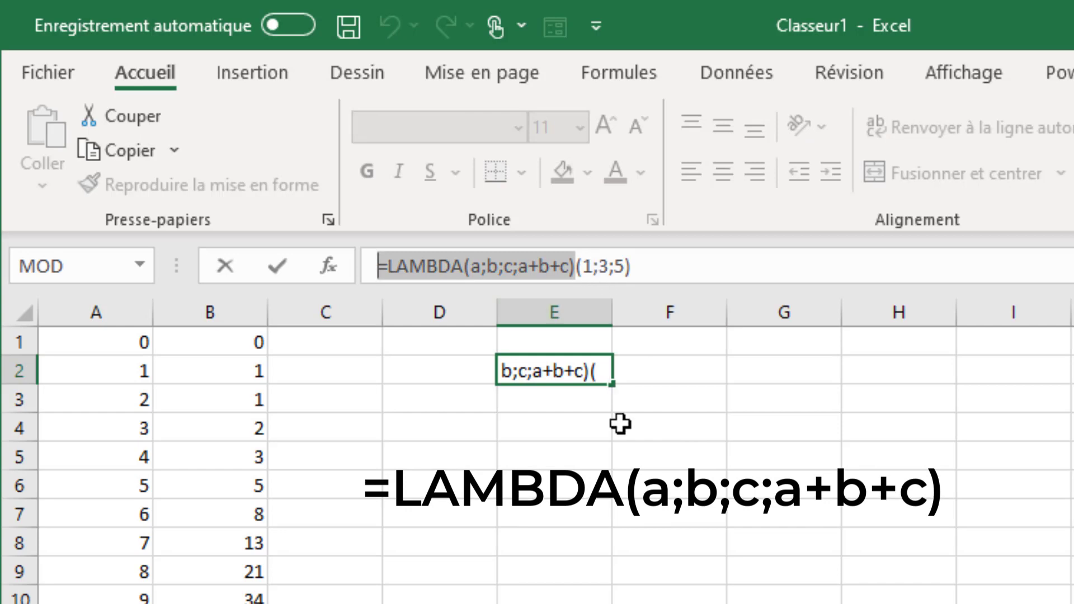
key("ctrl+c")
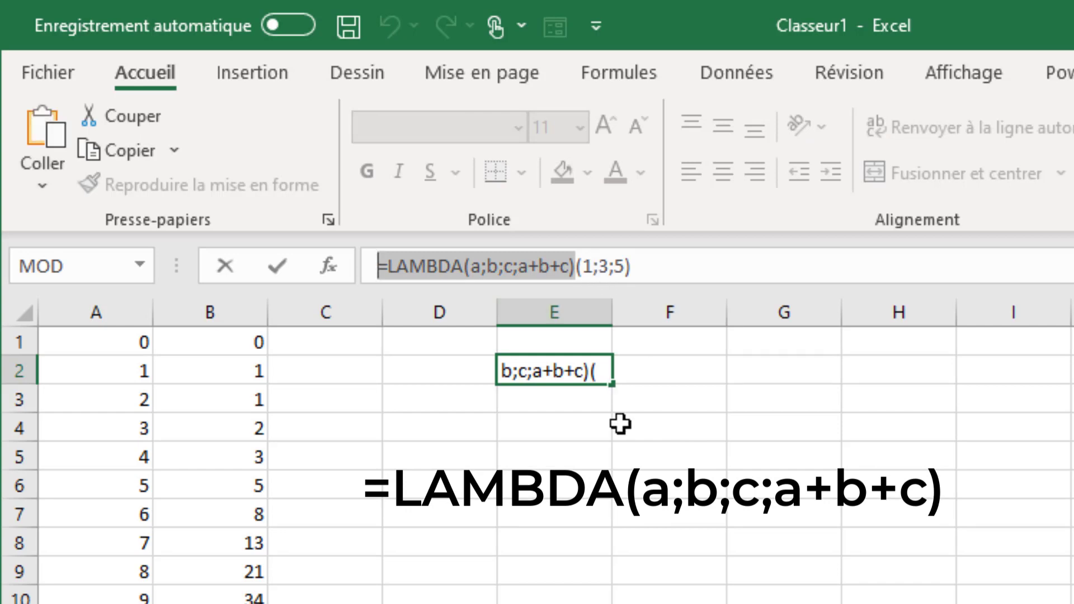
key("Escape")
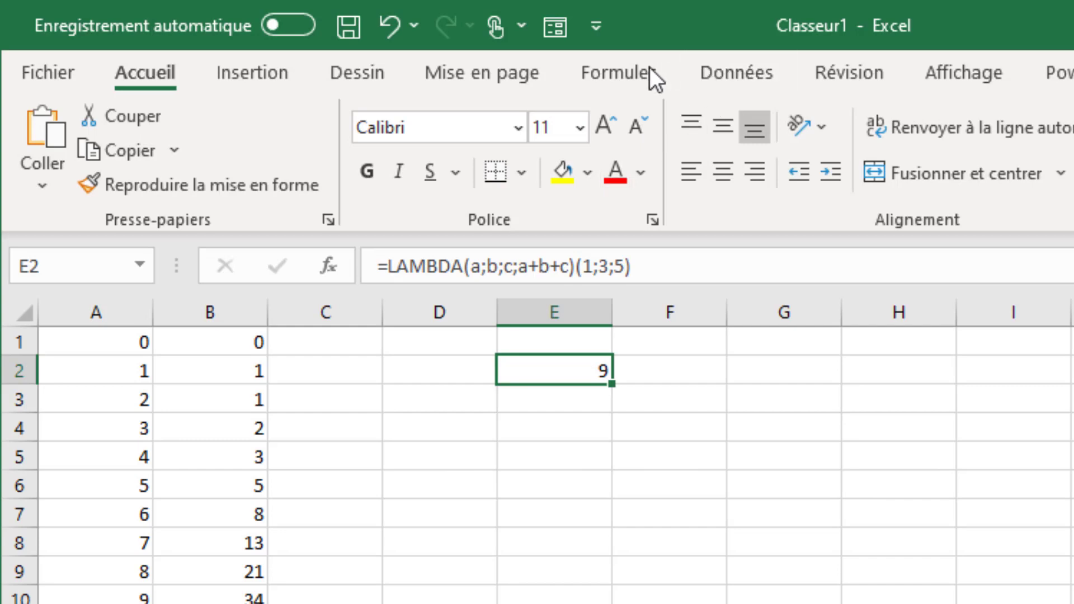
Start defining a workbook name MaFonction that refers to the copied =LAMBDA(a;b;c;a+b+c).
left_click(618, 73)
left_click(777, 115)
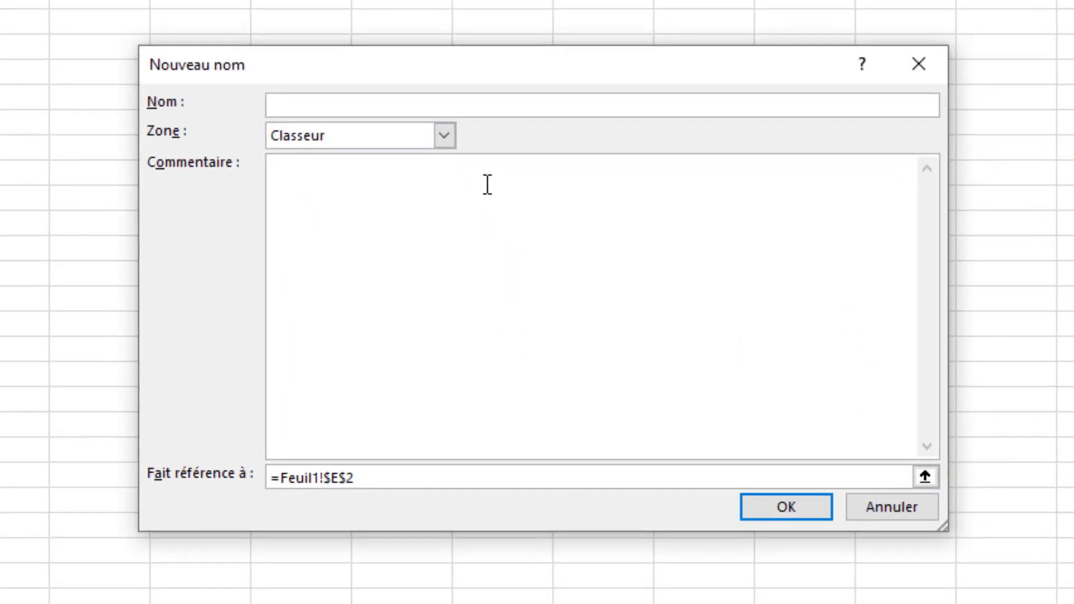
type("M")
type("aFondtion")
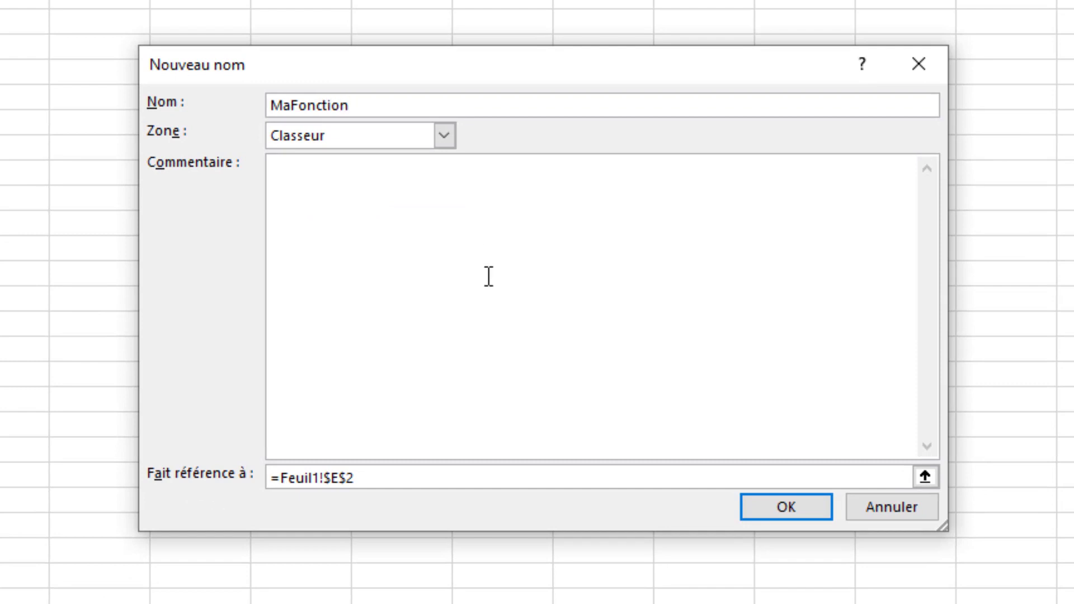
left_click(397, 470)
key("ctrl+v")
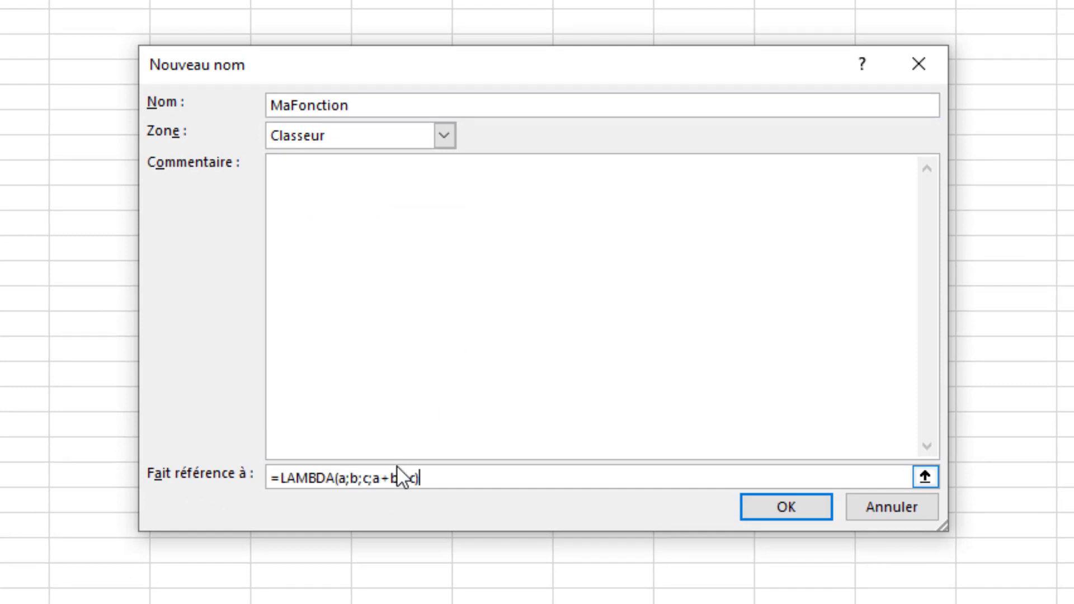
Add the comment "a : Première variable, b : Deuxième variable, c : Troisième variable" to the new name and confirm its definition.
left_click(348, 215)
type("a : Premie")
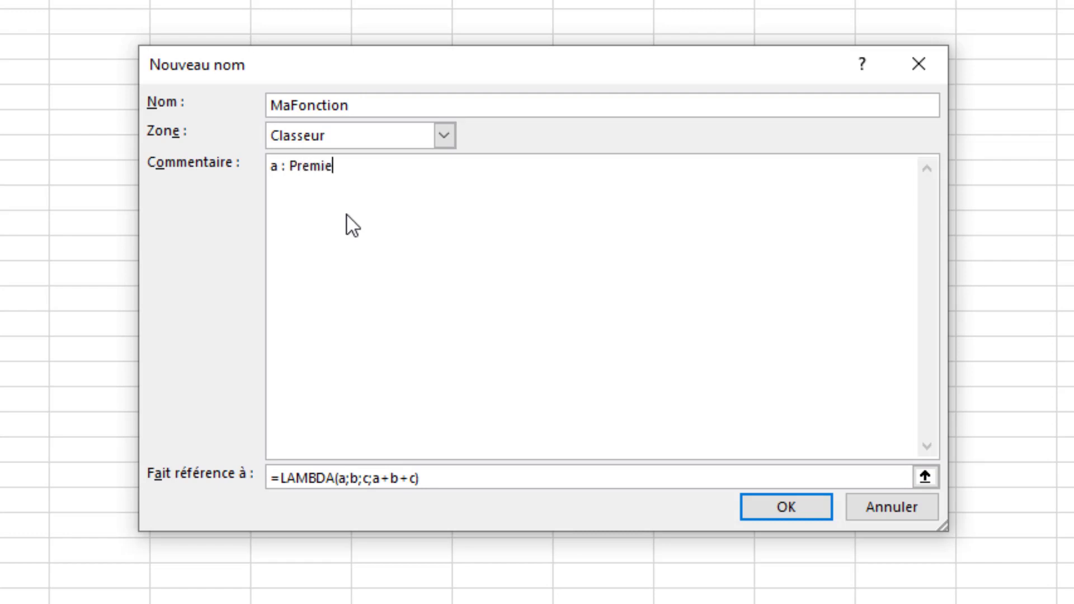
type("r")
key("BackSpace")
key("BackSpace")
type("ère variable,")
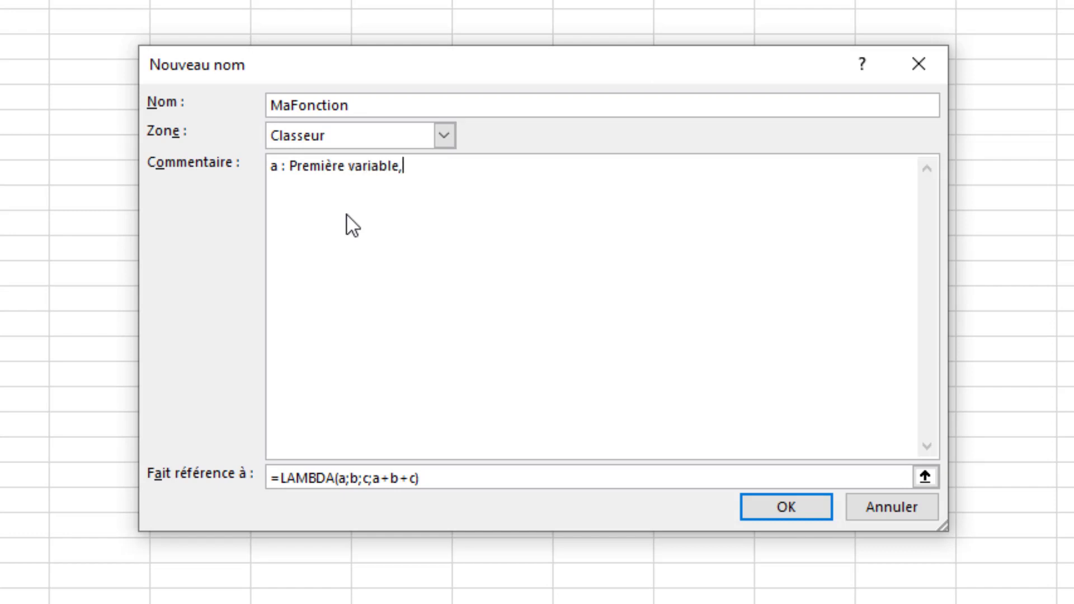
type(" b : Deuxième variable")
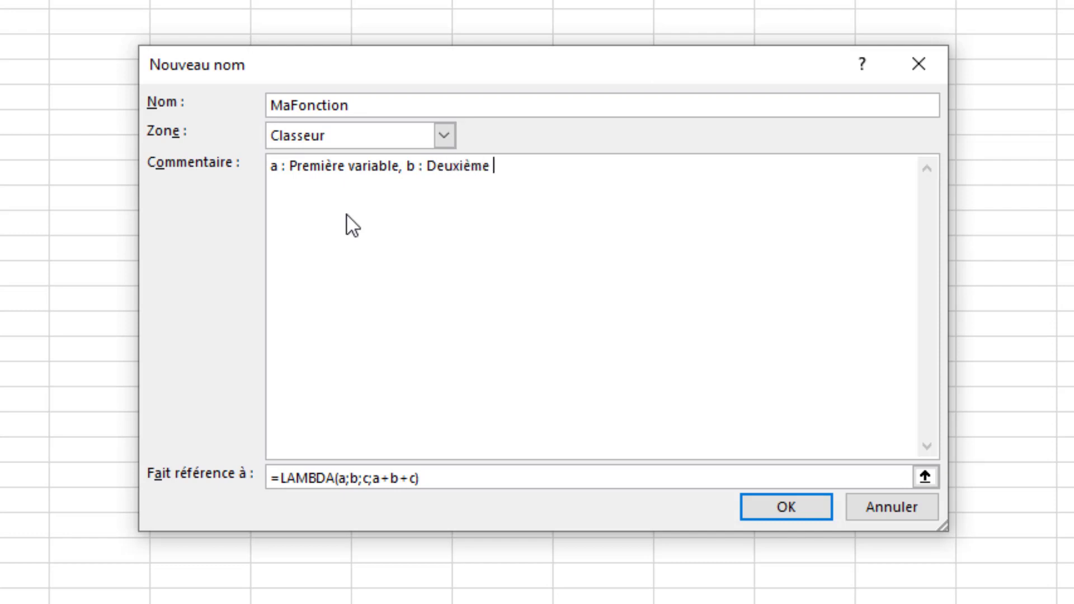
type(", c : Troiè")
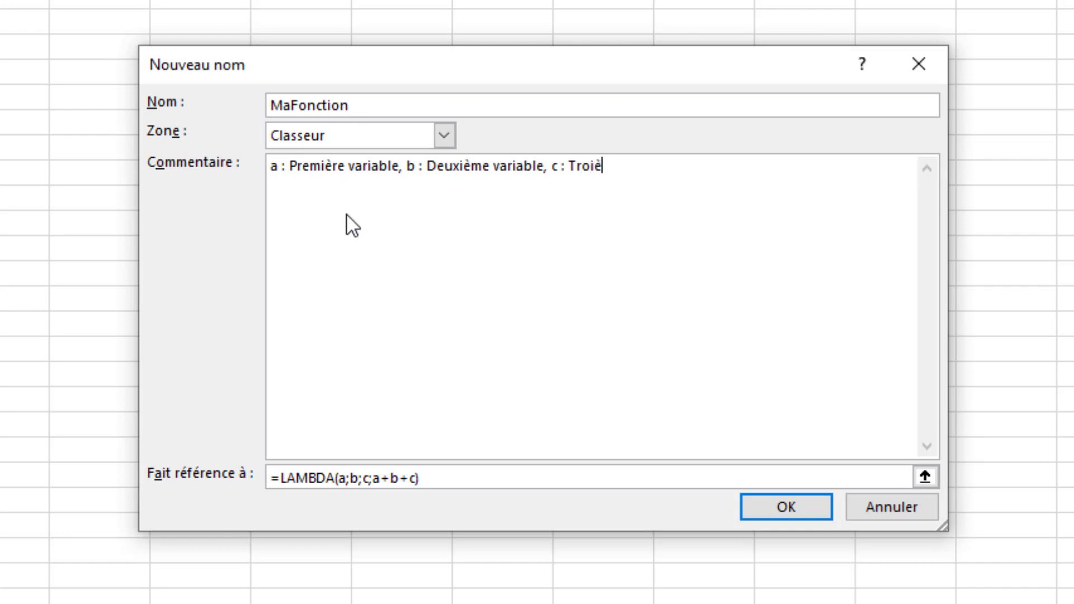
key("BackSpace")
type("sième variable")
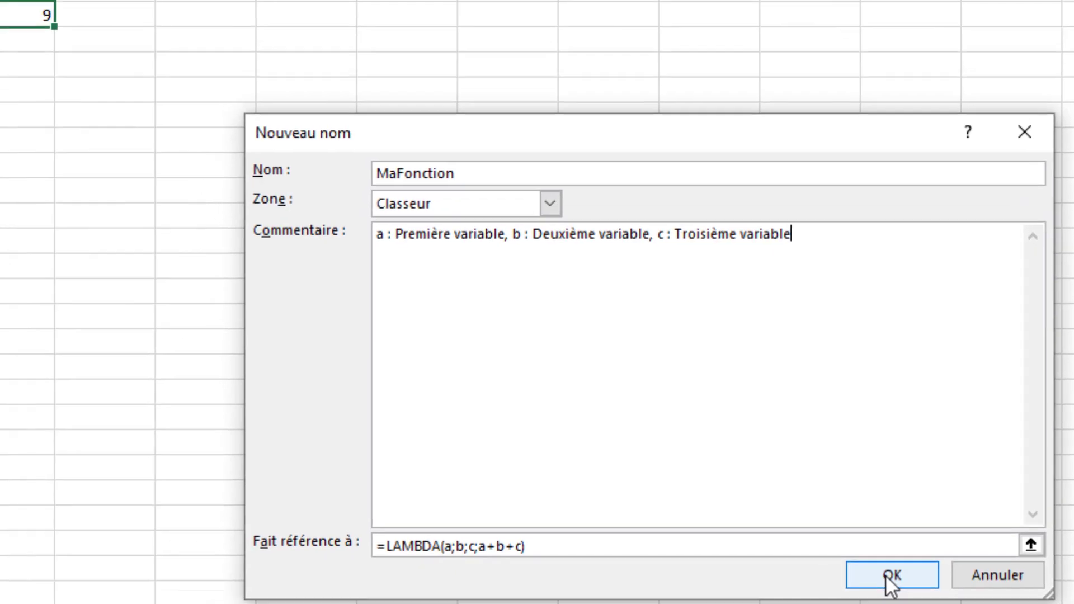
left_click(889, 576)
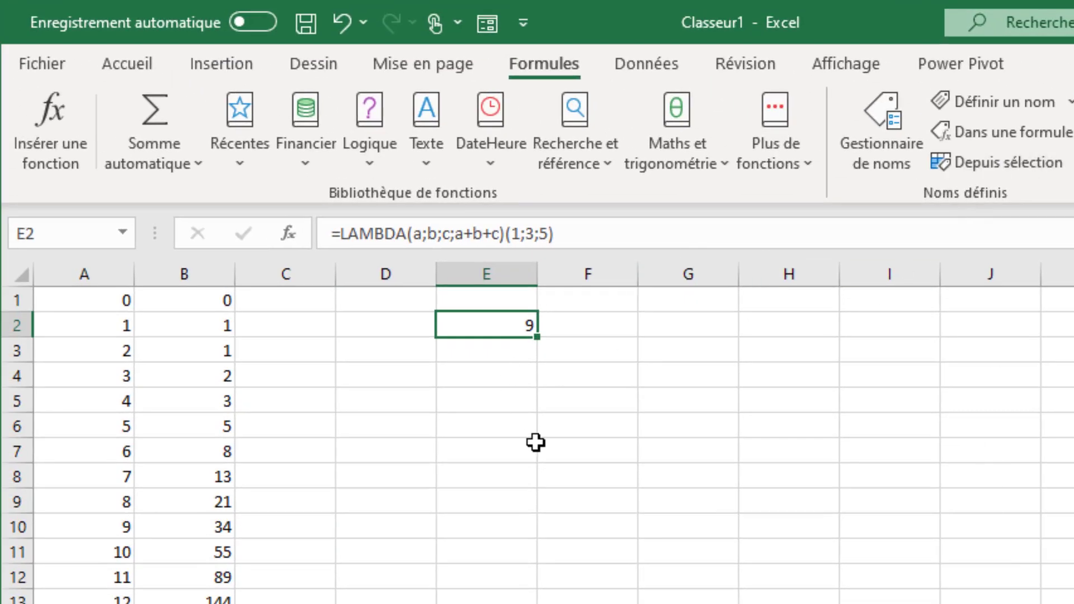
Test the named function in E2 with =MaFonction(1;2;3), and clear the cell once it has been calculated.
type("=ma")
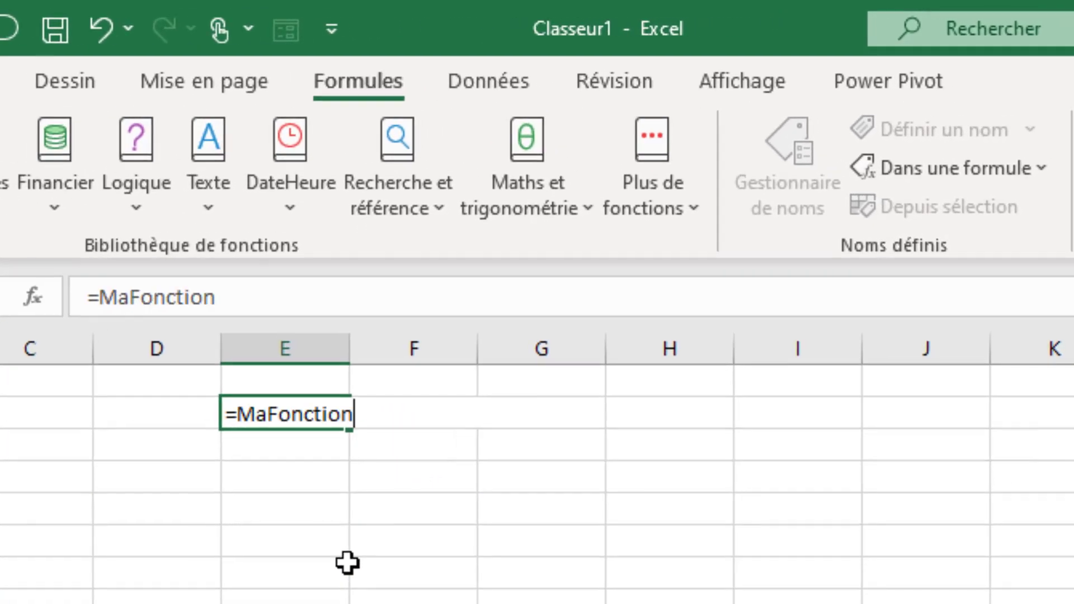
key("BackSpace")
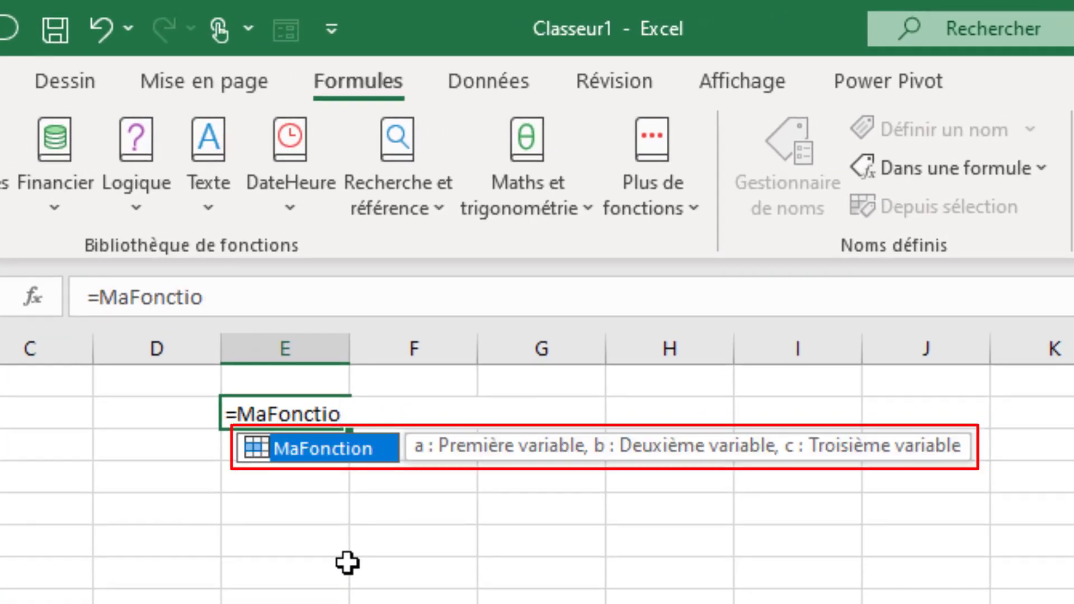
key("Tab")
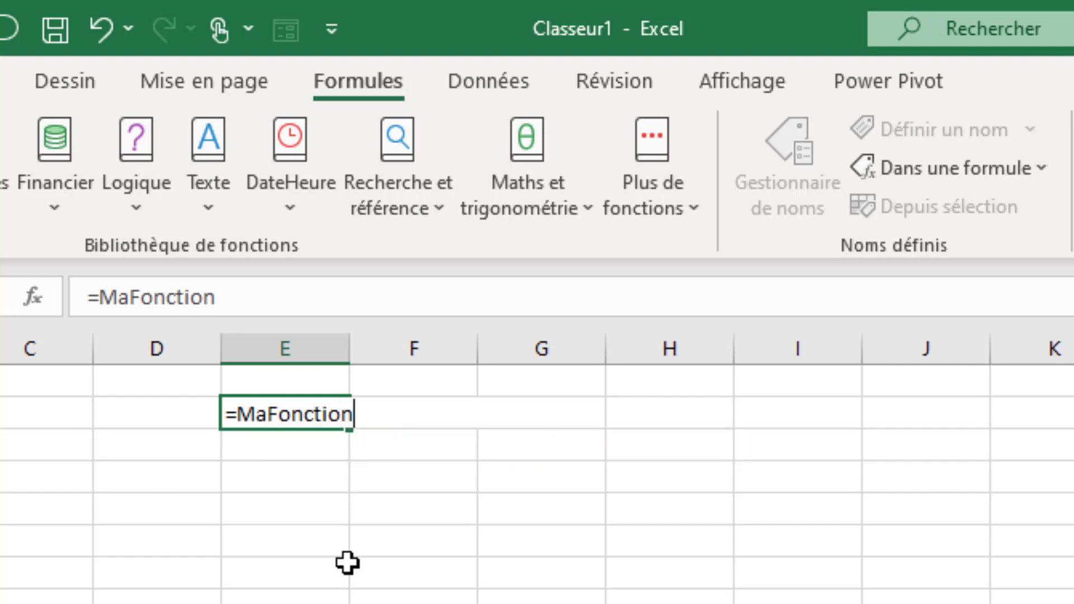
type("(1")
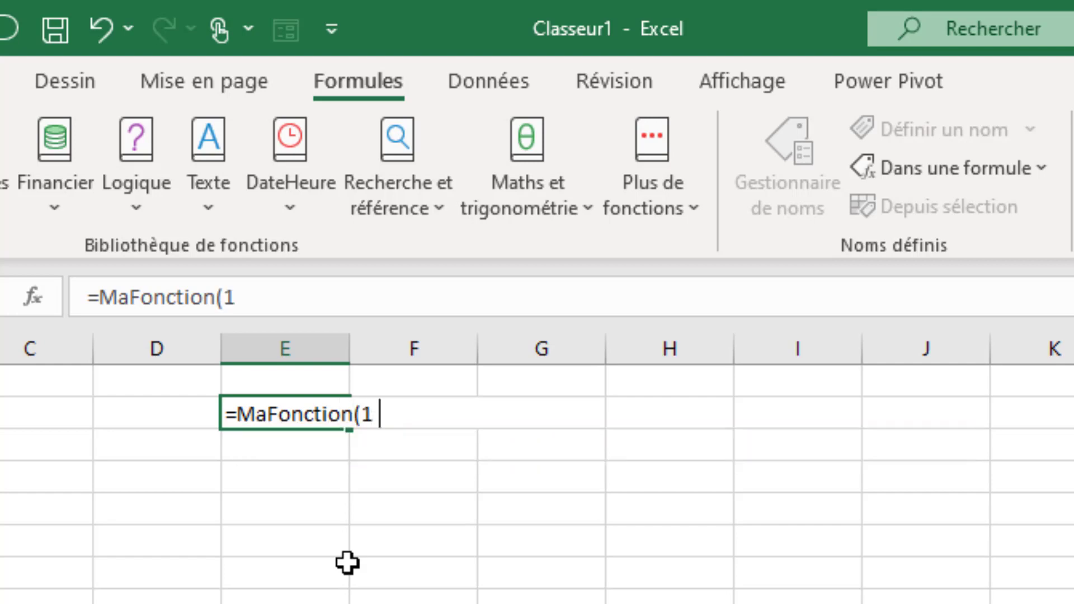
type(";2;3)")
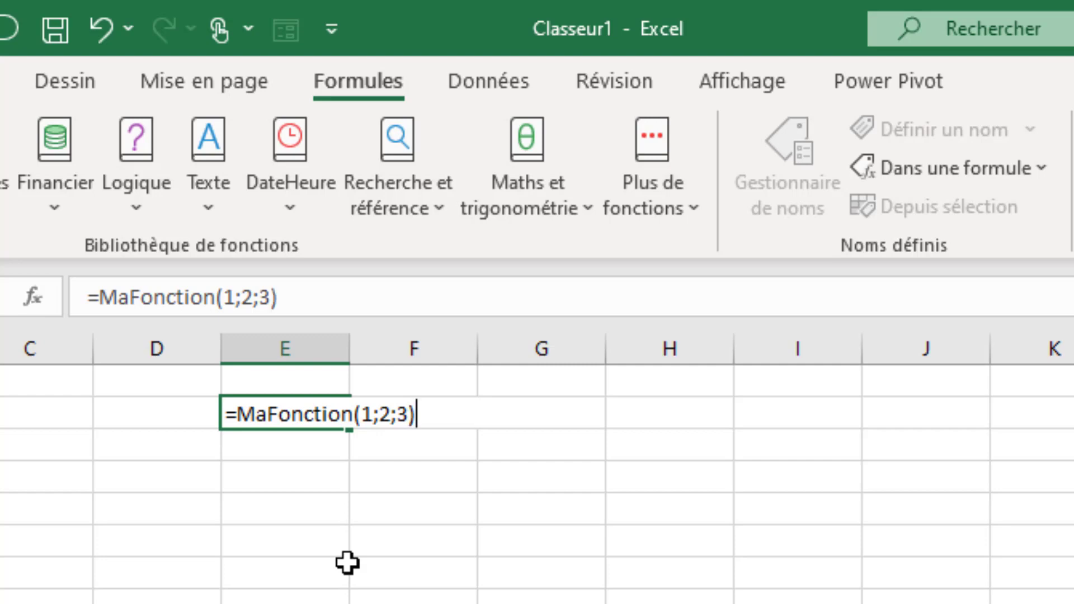
key("Return")
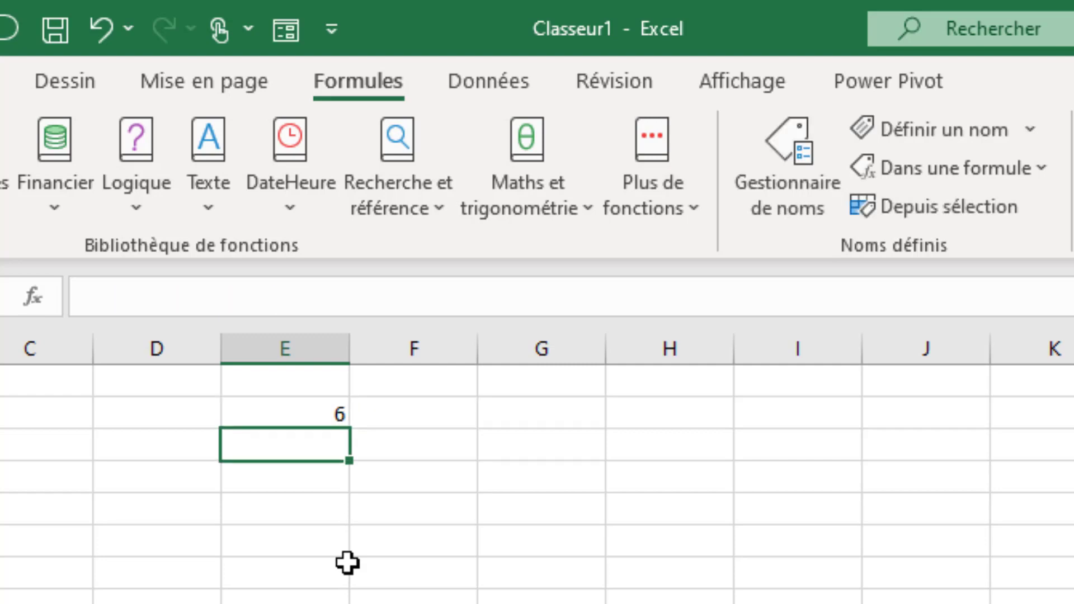
key("Up")
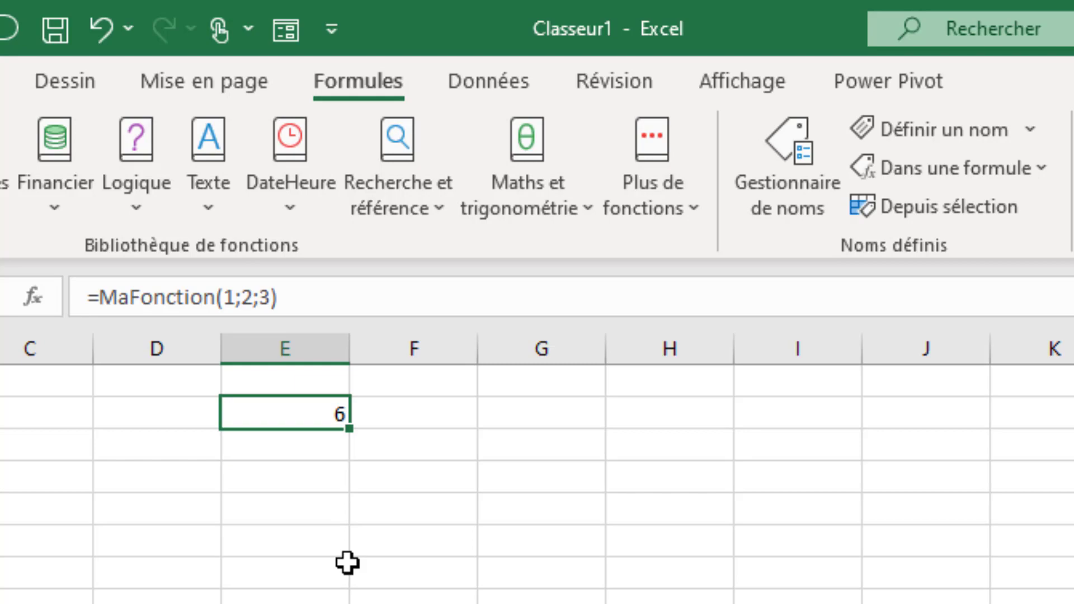
key("Delete")
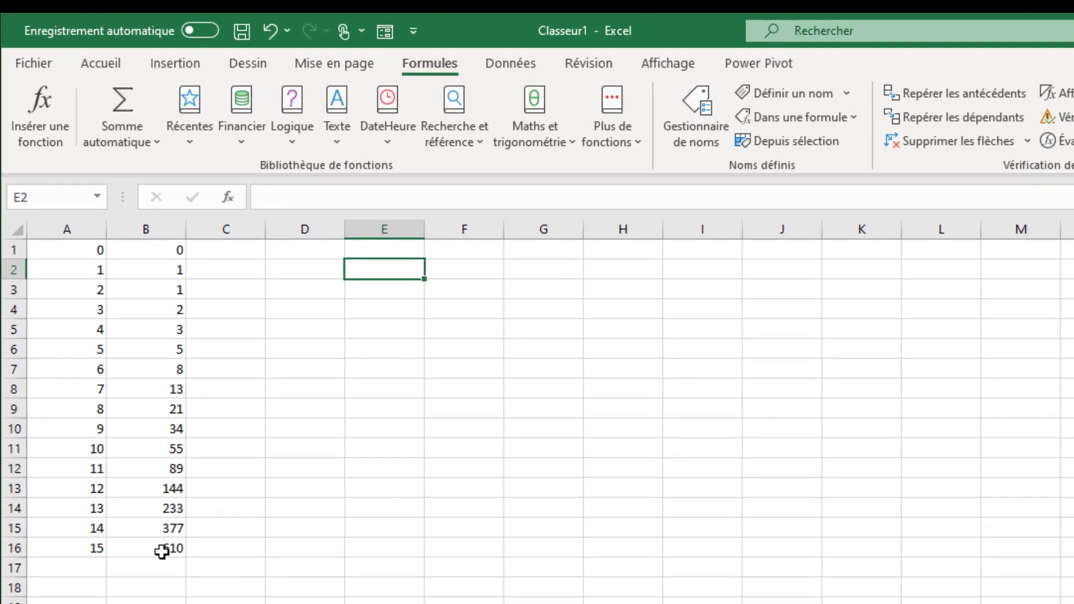
Examine the formulas and referenced cells of the Fibonacci terms in B16, B15 and B14, and the two starting values in B1 and B2.
left_click(162, 552)
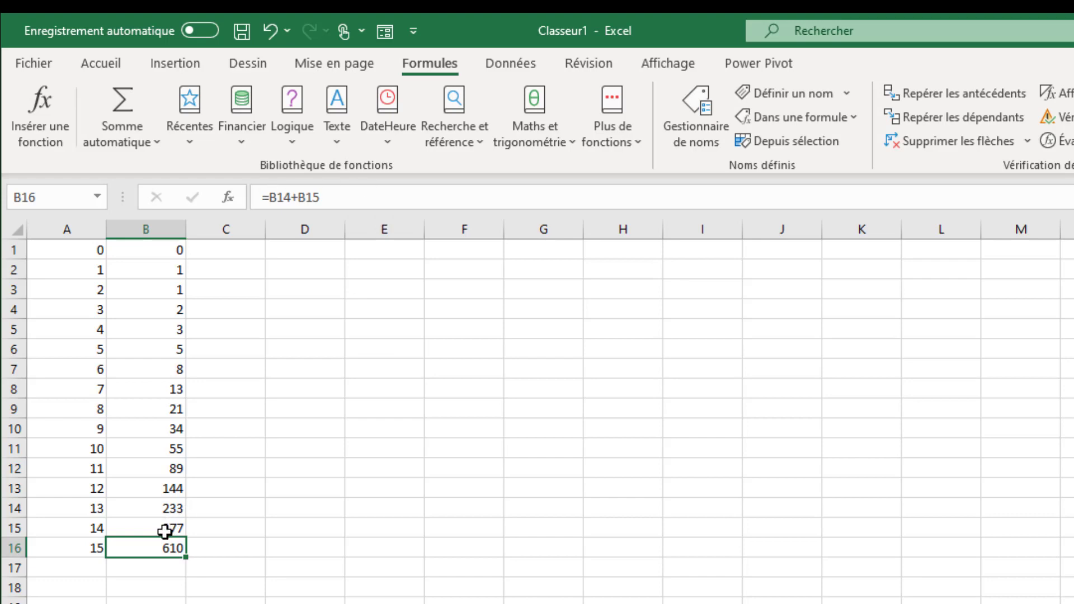
left_click(151, 510)
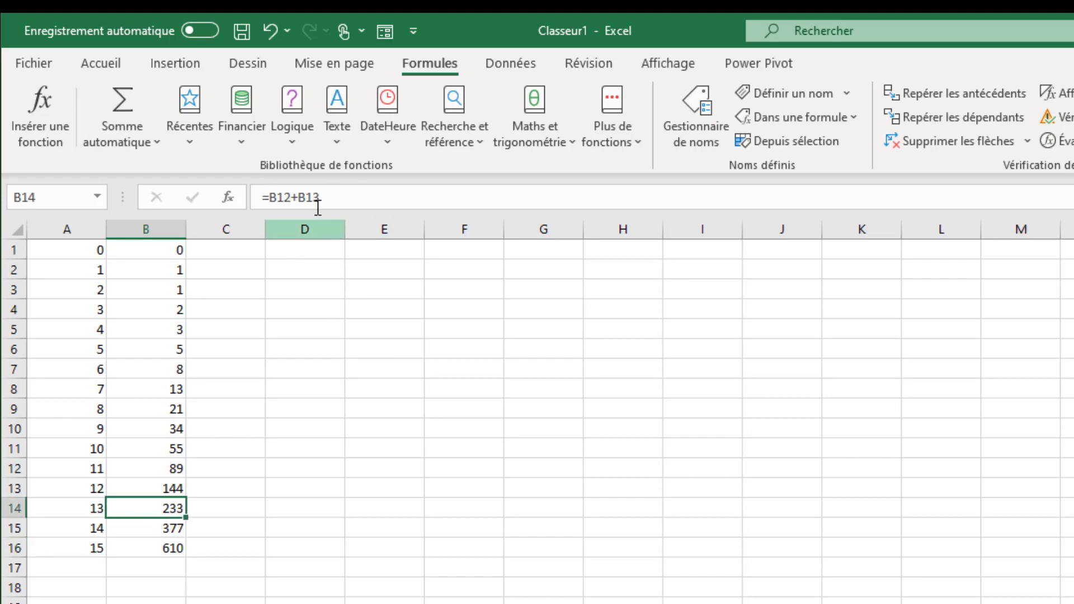
left_click(165, 529)
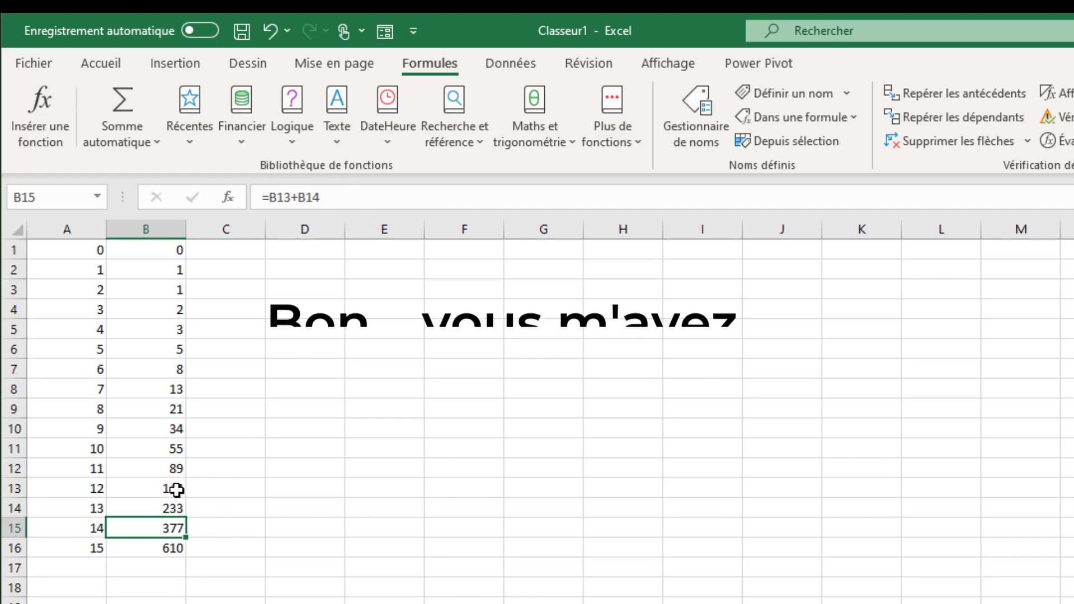
left_click(164, 555)
double_click(163, 555)
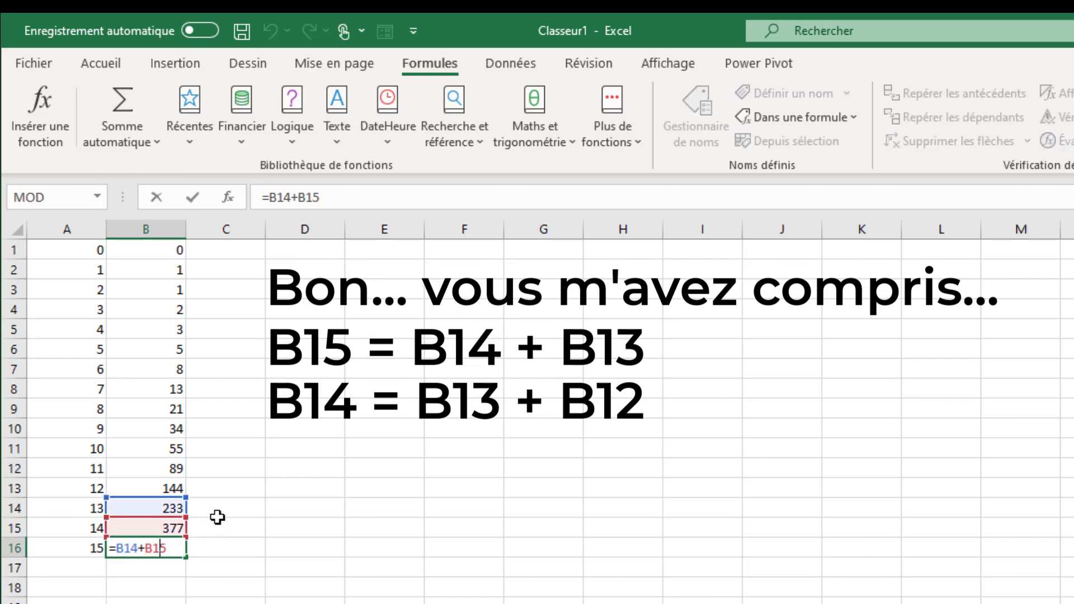
key("Escape")
left_click(160, 530)
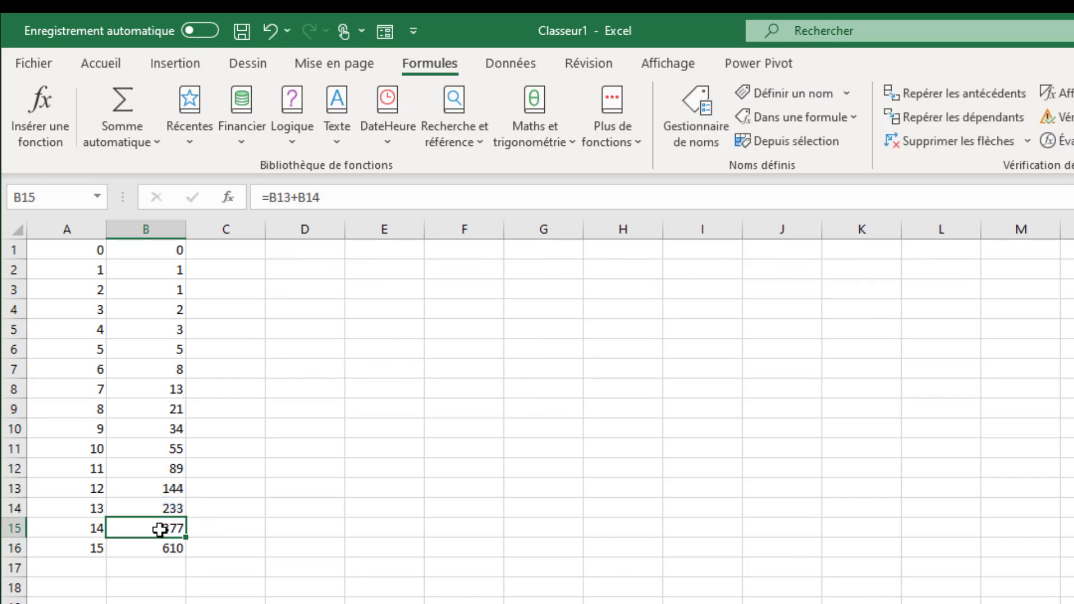
double_click(152, 529)
key("Escape")
double_click(146, 500)
double_click(158, 509)
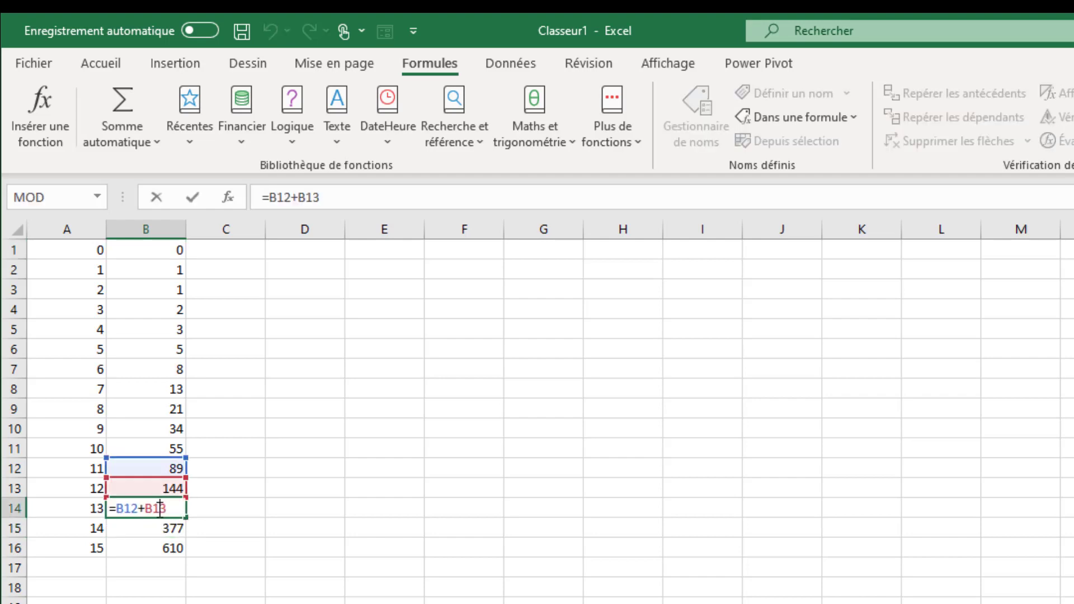
key("Escape")
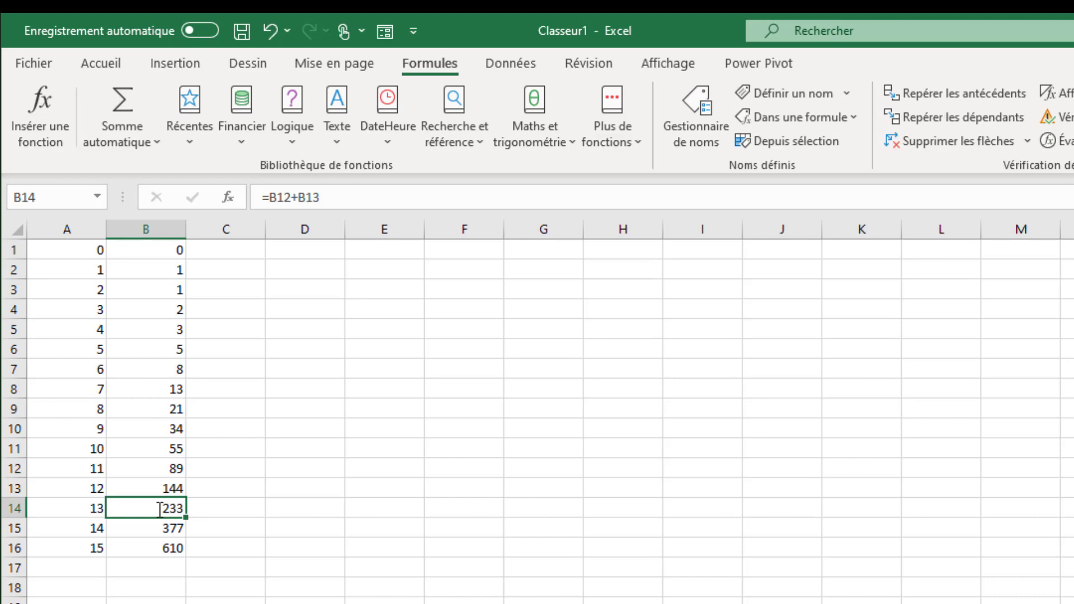
left_click(170, 249)
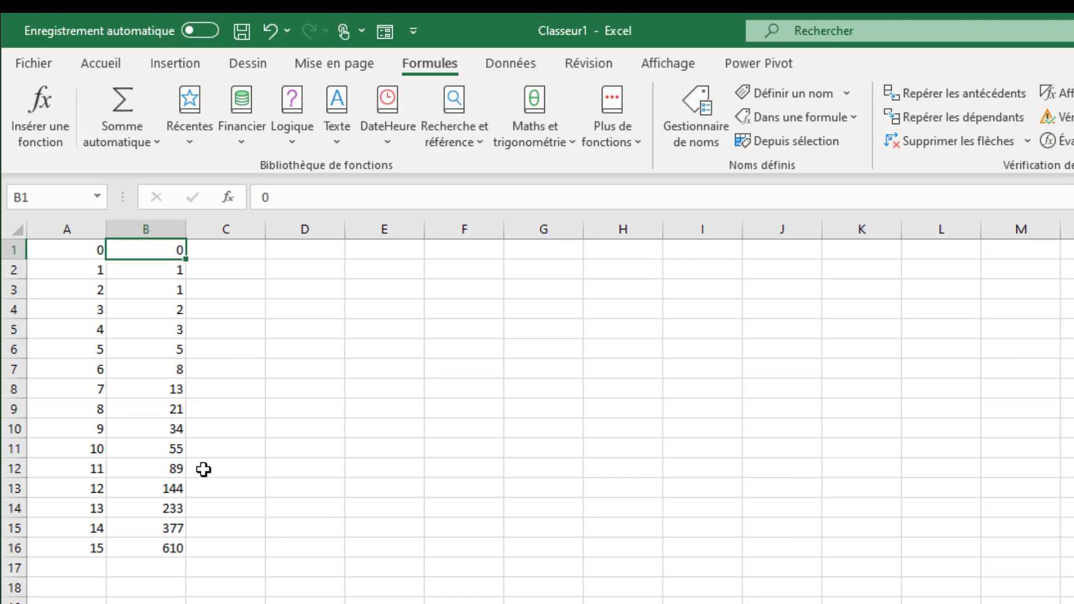
left_click(159, 275)
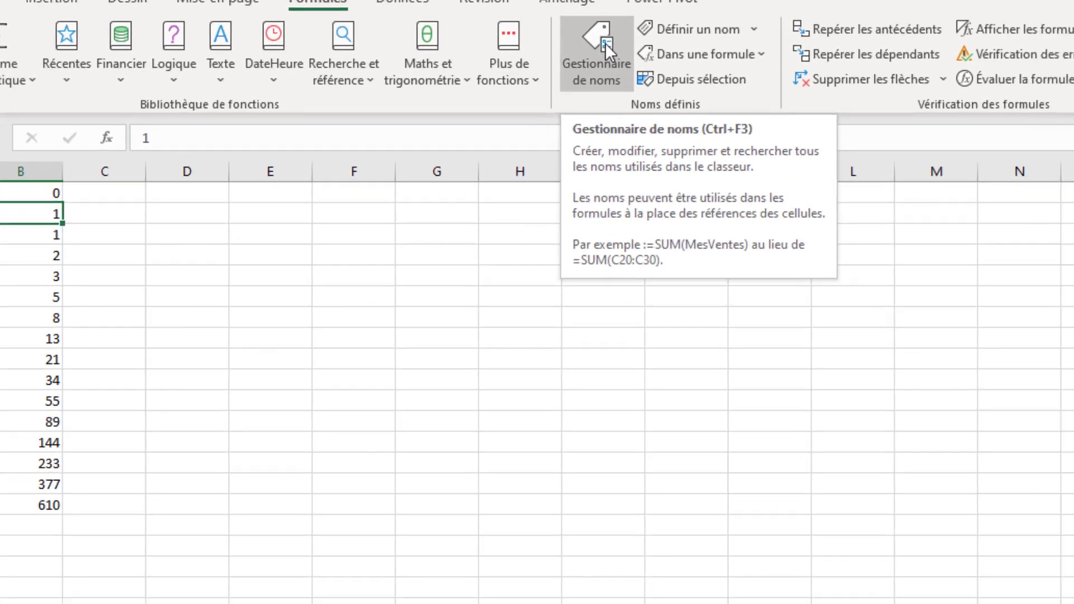
Start a new workbook-level name Fibonacci in the name manager and clear its default cell reference, leaving only the equals sign.
left_click(704, 106)
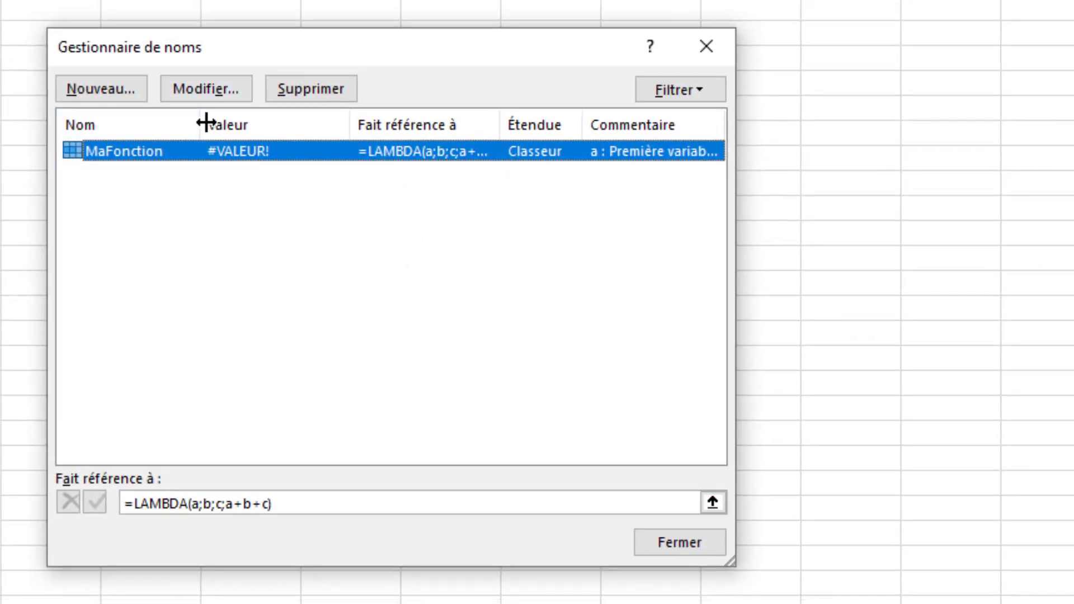
left_click(105, 86)
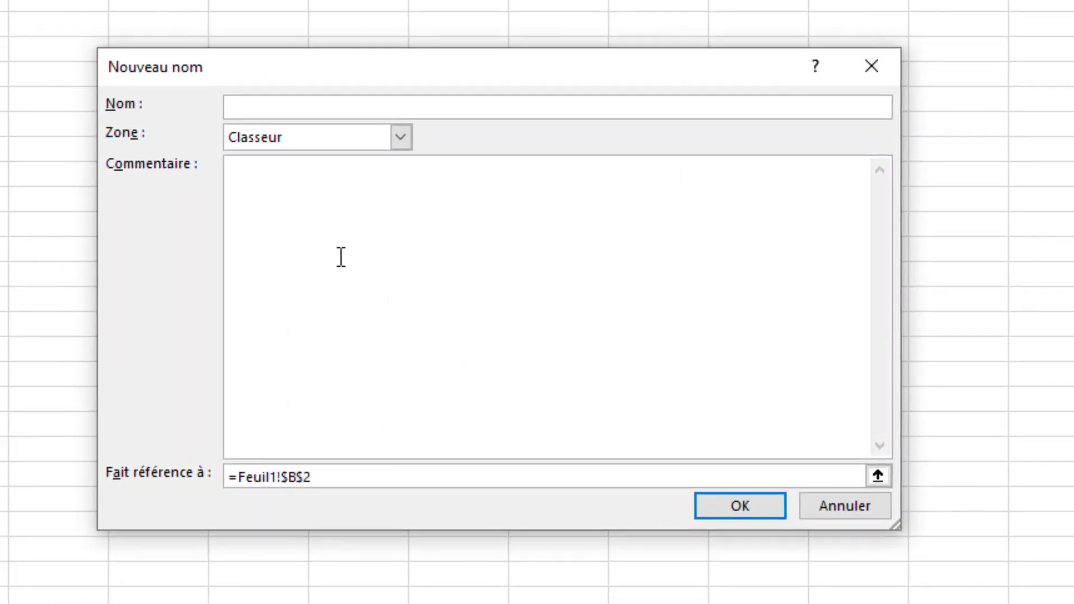
type("Fibo")
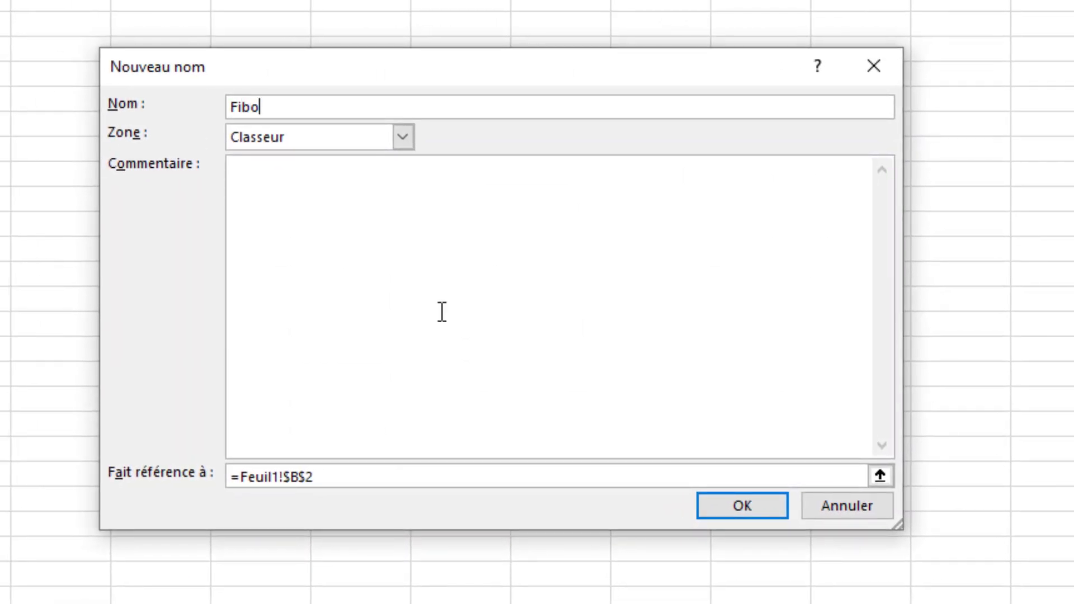
type("nacci")
left_click(324, 476)
key("BackSpace")
key("BackSpace")
key("BackSpace")
key("BackSpace")
key("BackSpace")
key("BackSpace")
key("BackSpace")
key("BackSpace")
key("BackSpace")
key("BackSpace")
key("BackSpace")
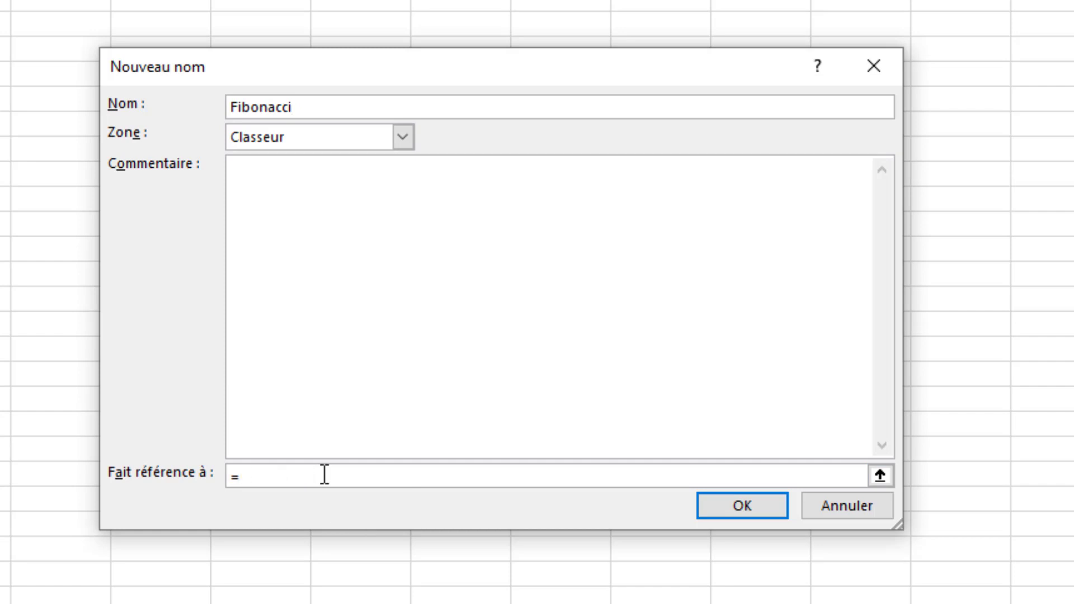
Begin the name's reference formula with the negative-rank check and both base cases: =LAMBDA(x;SI(x<0;NA();si(x=0;0;si(x=1;1.
type("LAMBDA(")
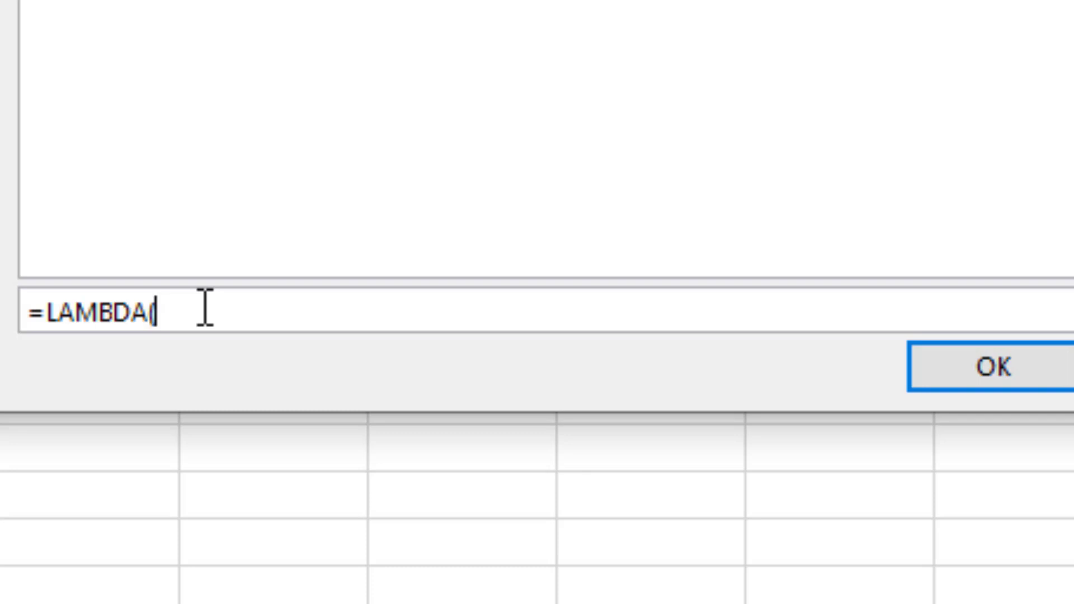
type("x;")
type("SI(")
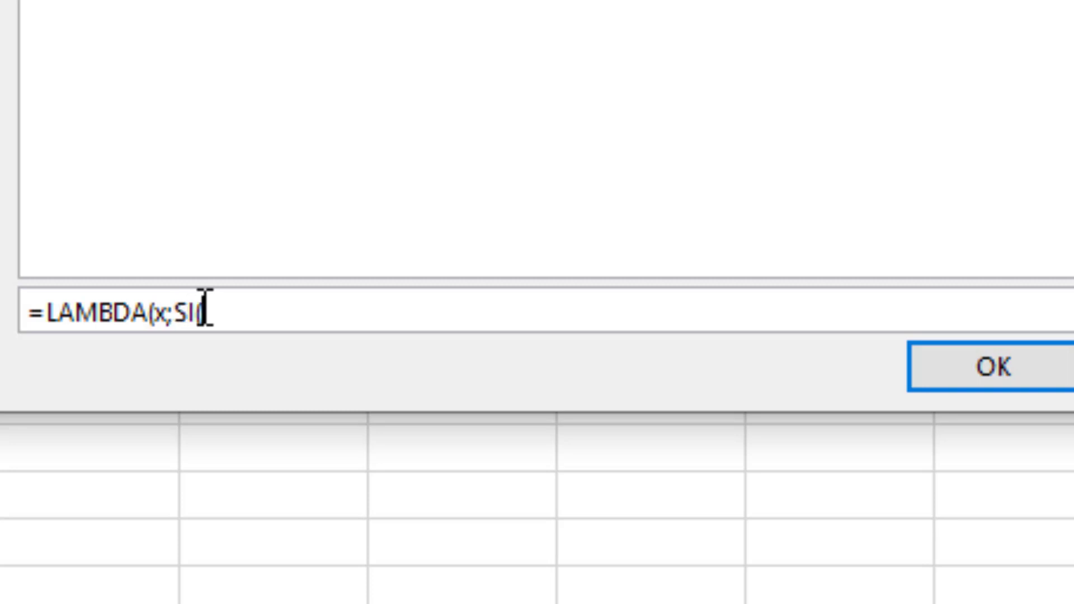
type("x")
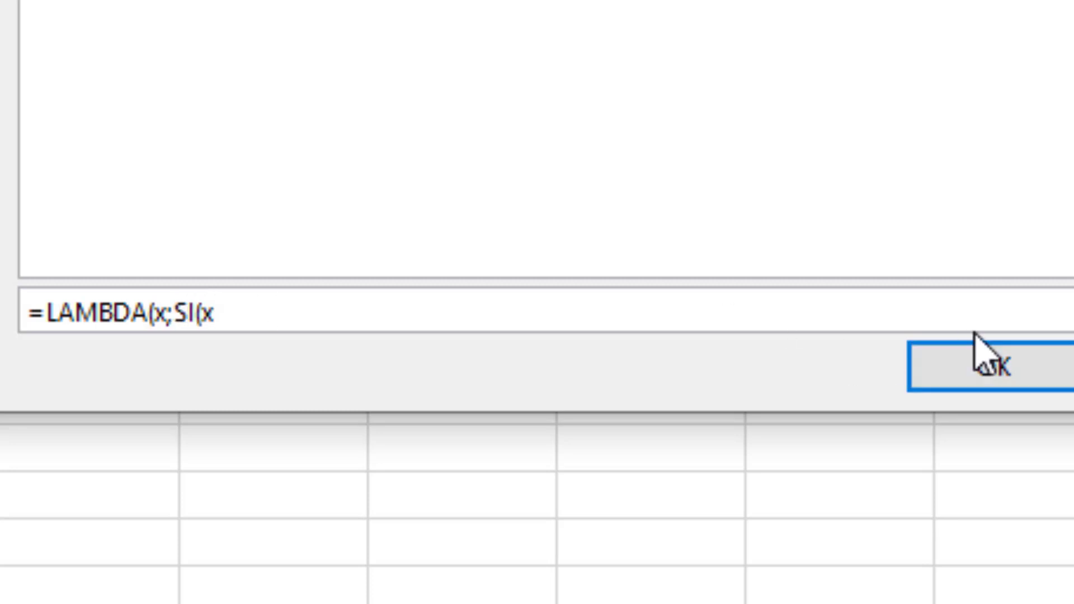
type("<0;")
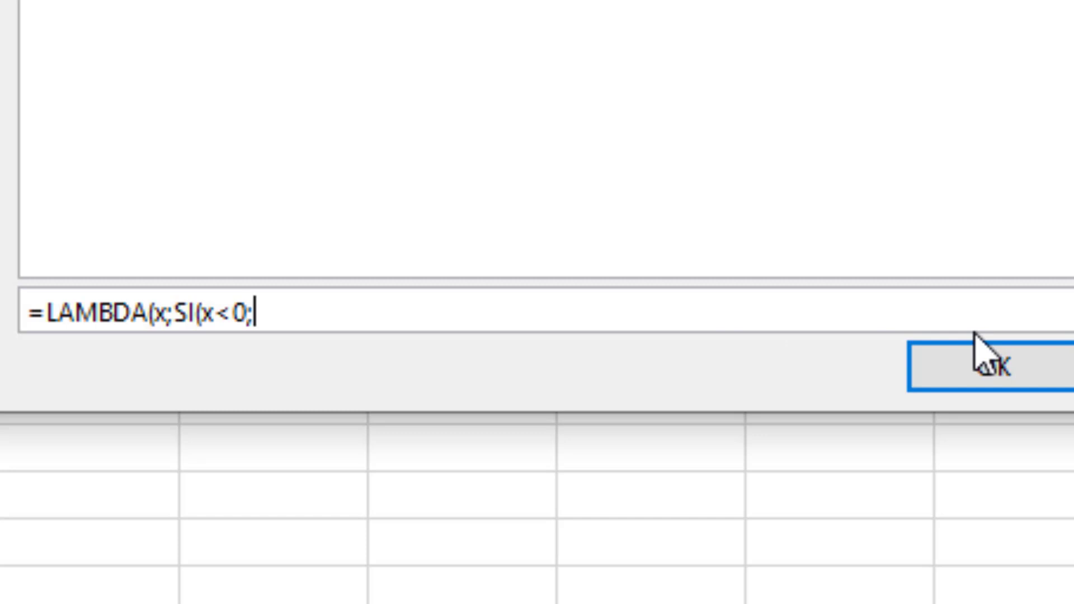
type("NA()")
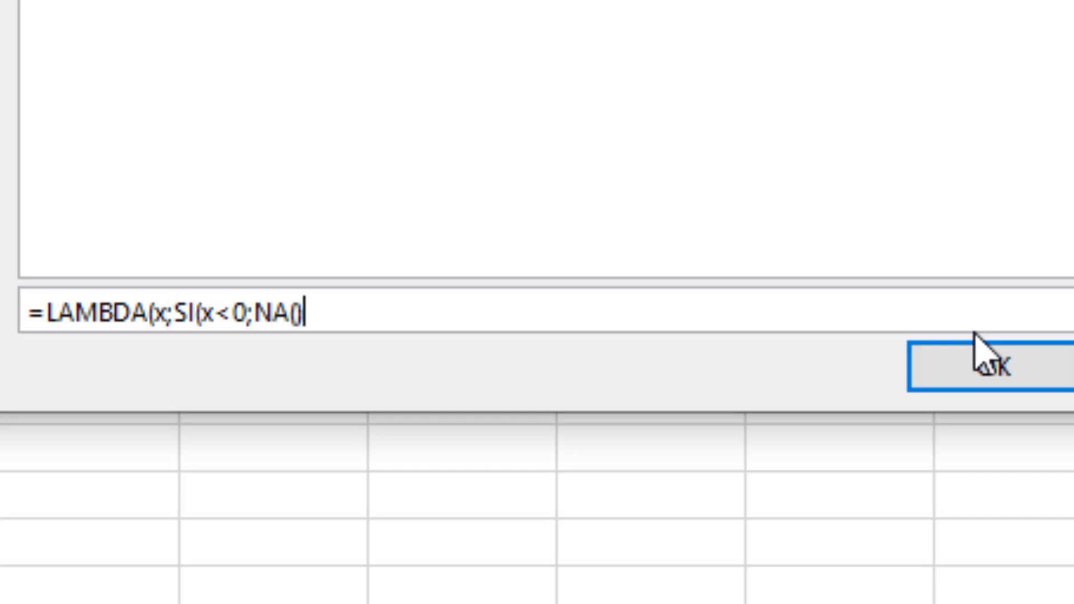
type(";si(x")
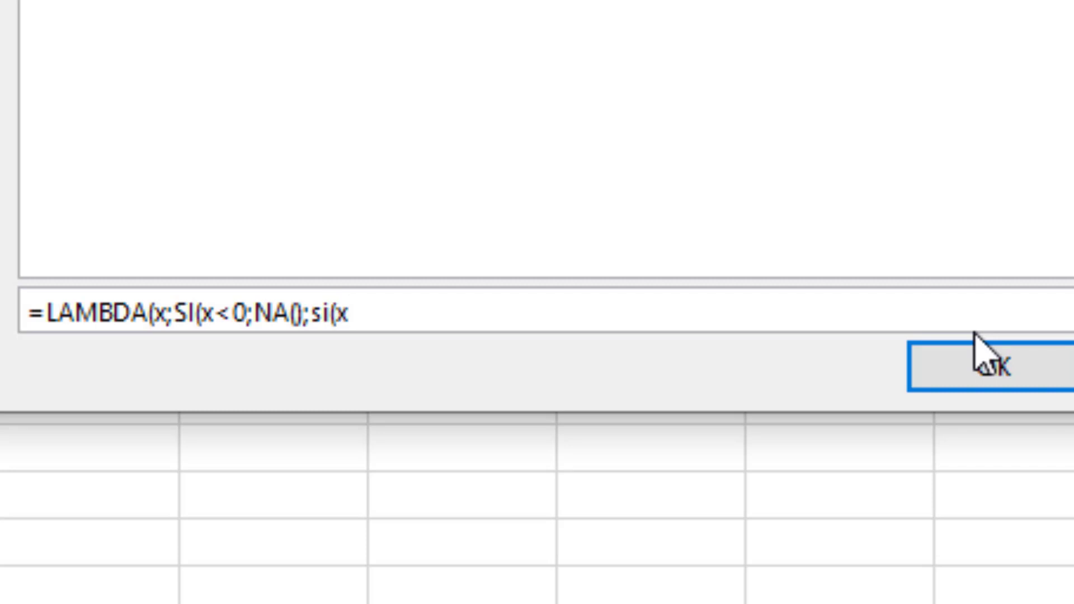
type("=0;0;si")
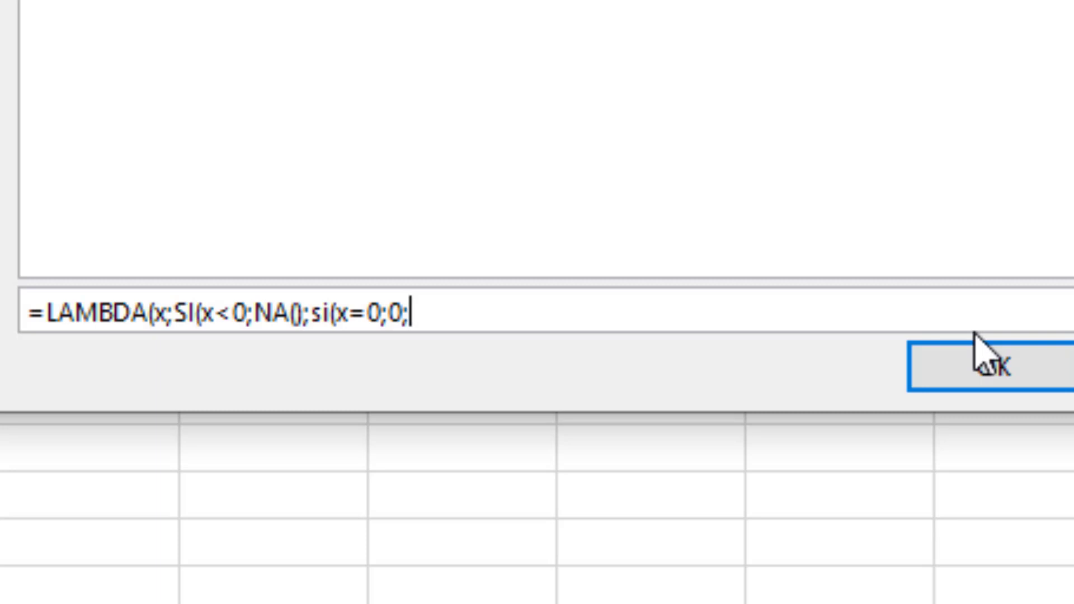
type("(x")
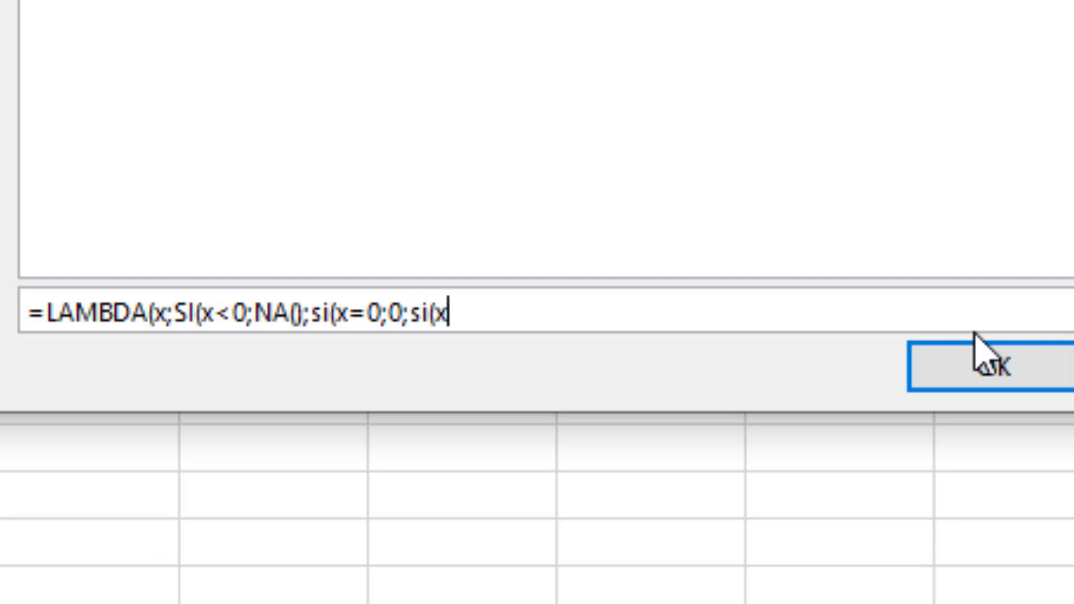
type("=1;1")
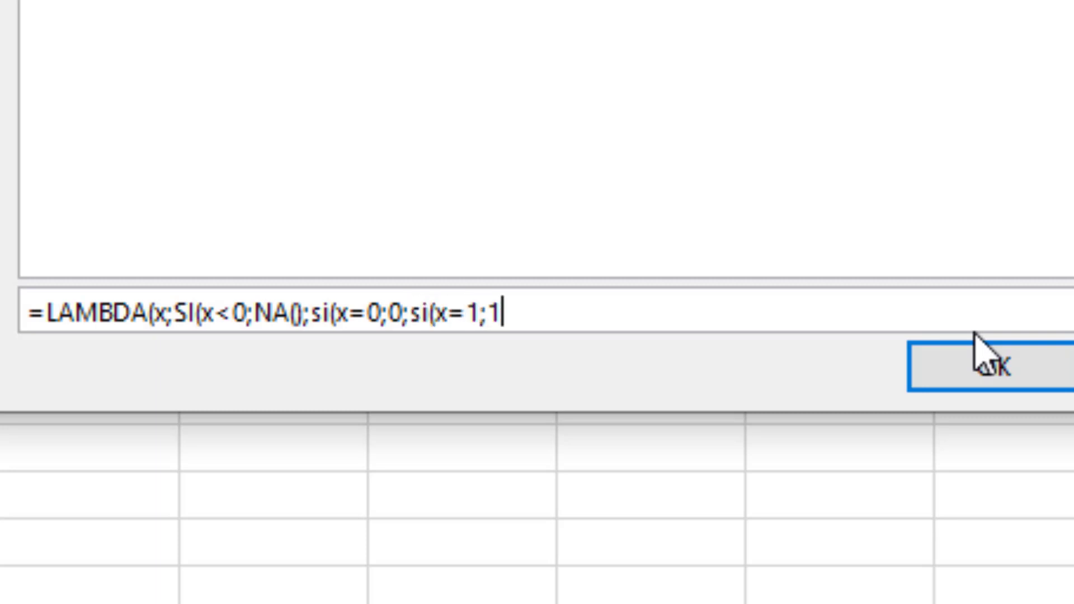
Continue the formula with the recursive sum ;Fibonacci(x-1)+Fibonacci(x-2)))), using a capital F in both function calls.
type(";")
type("fibonacci")
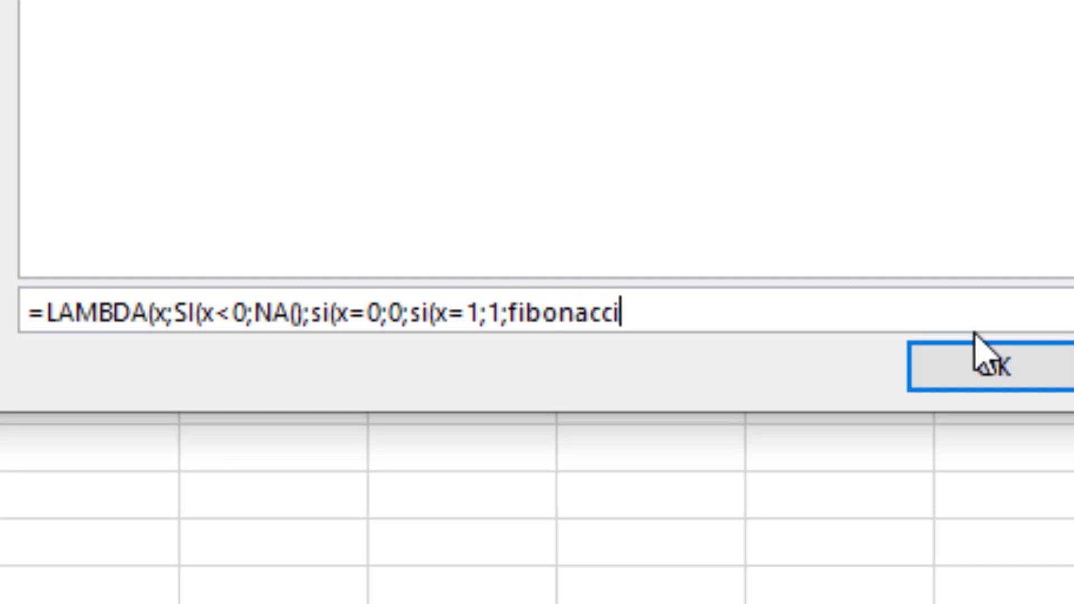
left_click(519, 309)
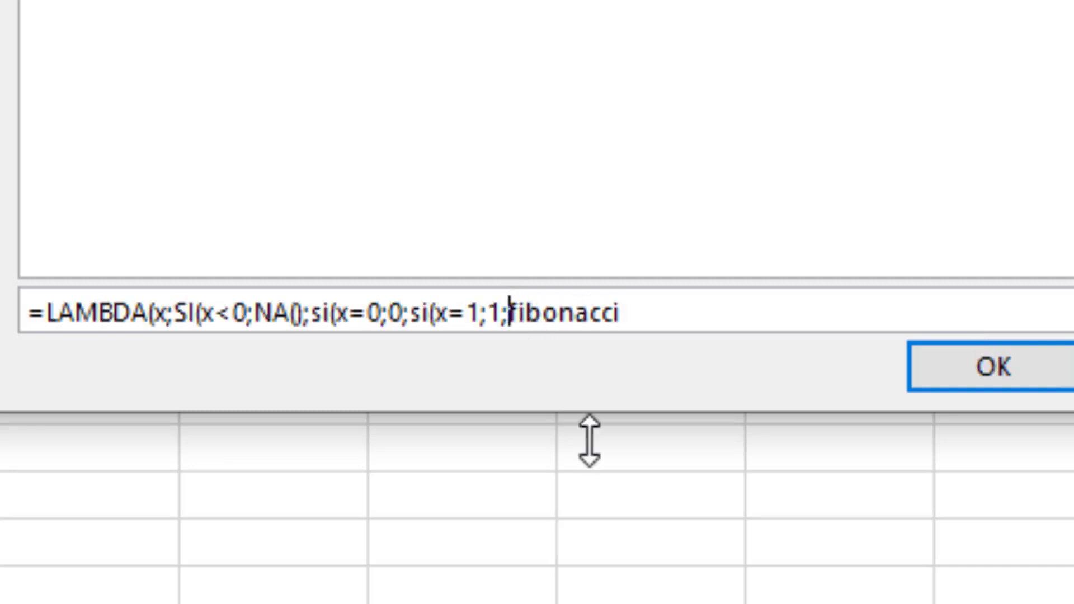
key("BackSpace")
type("F")
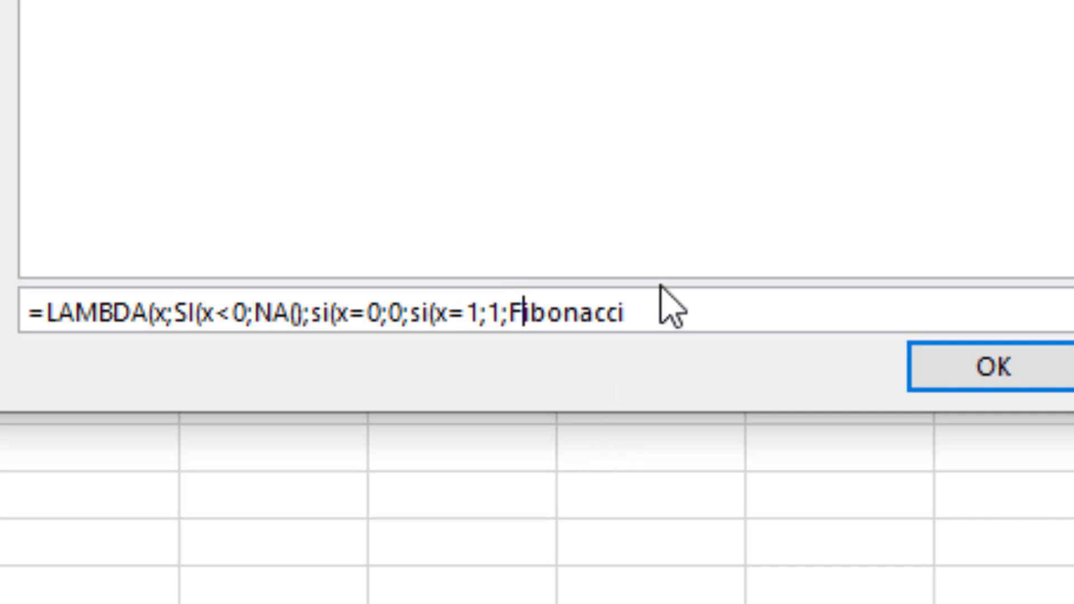
left_click(724, 316)
type("(x")
type("-")
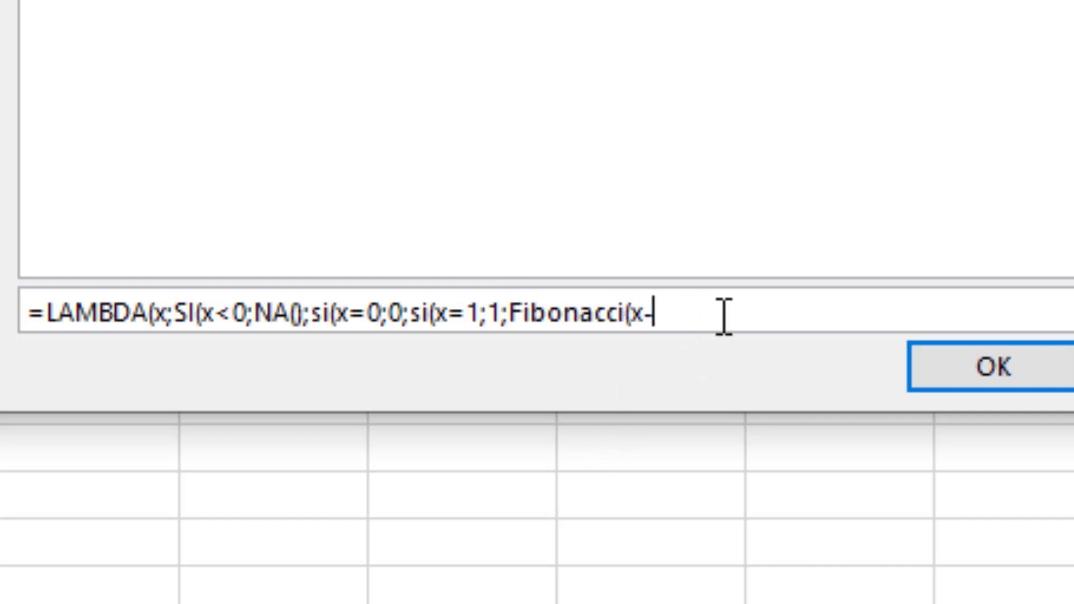
type("1)+")
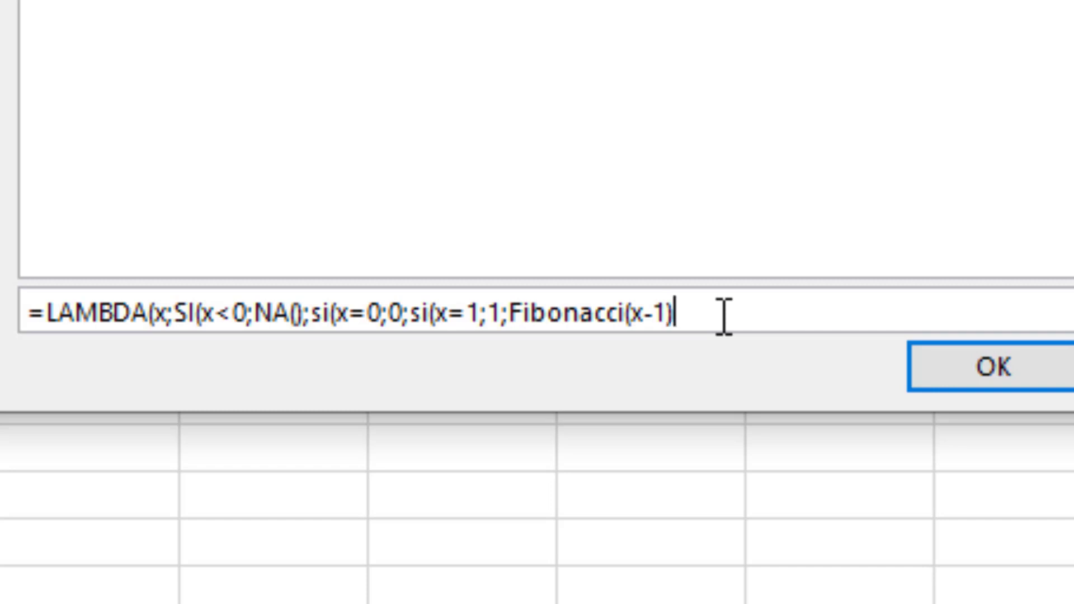
type("Fibonacc")
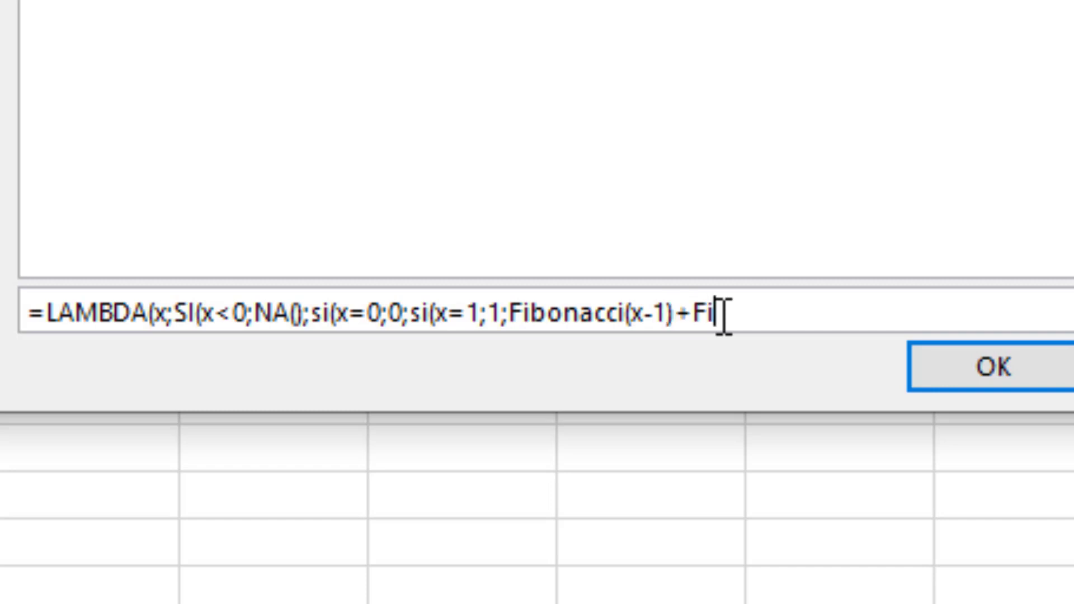
type("i(")
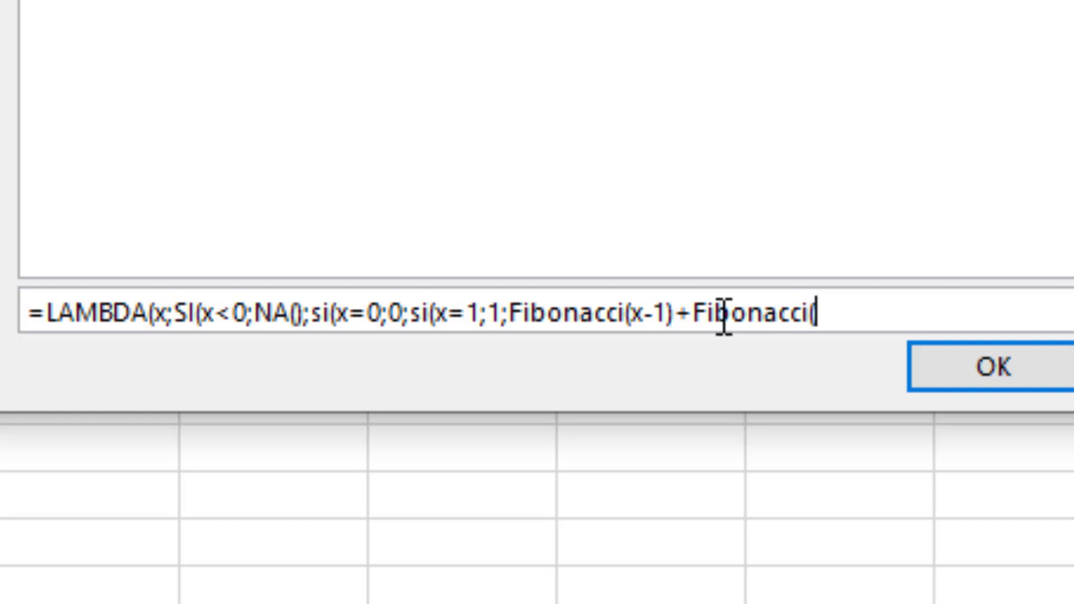
type("x-2)")
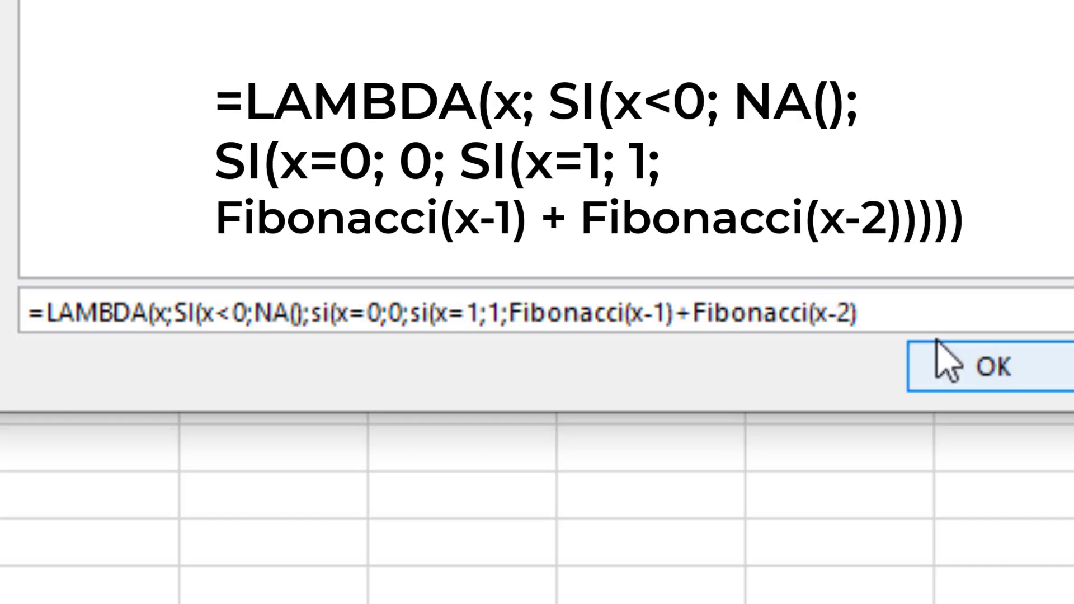
type("))")
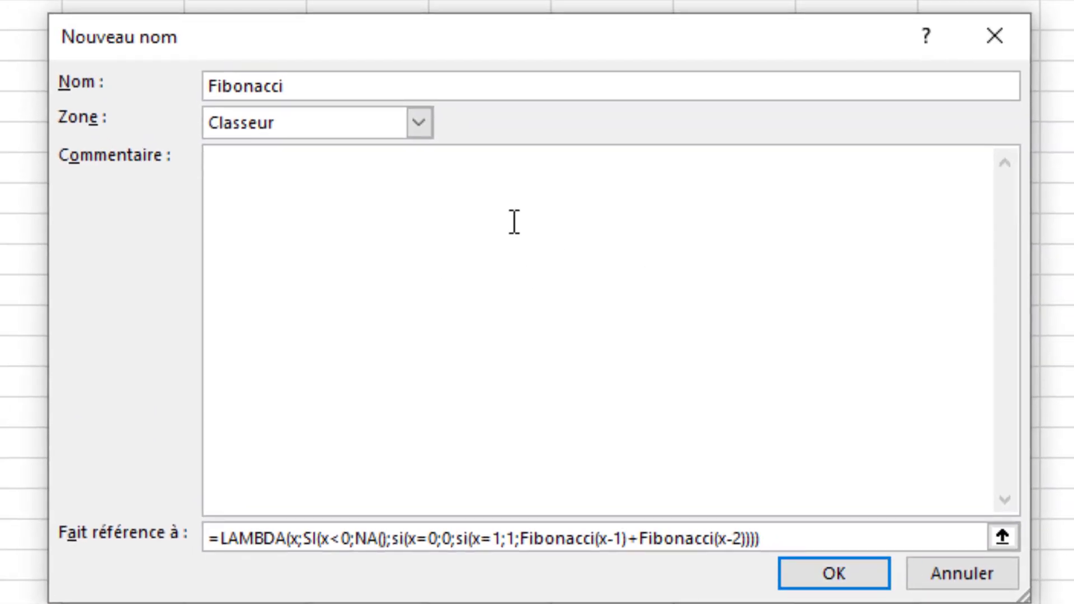
Add the comment "X : Rang de la suite de Fibonacci souhaité" to the new name.
left_click(511, 220)
type("x : Rang")
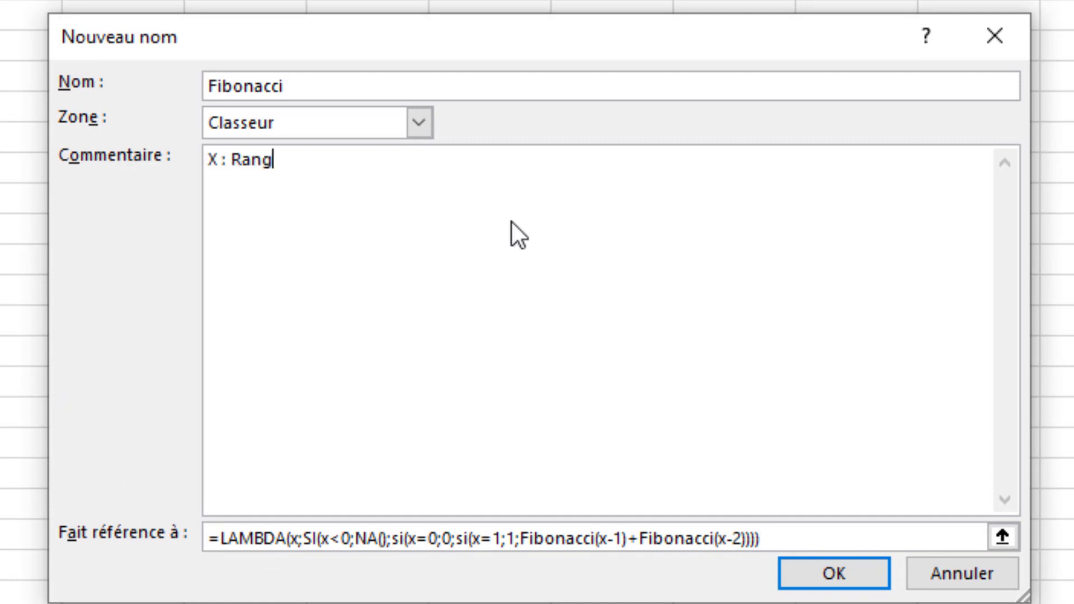
type(" de la suite ")
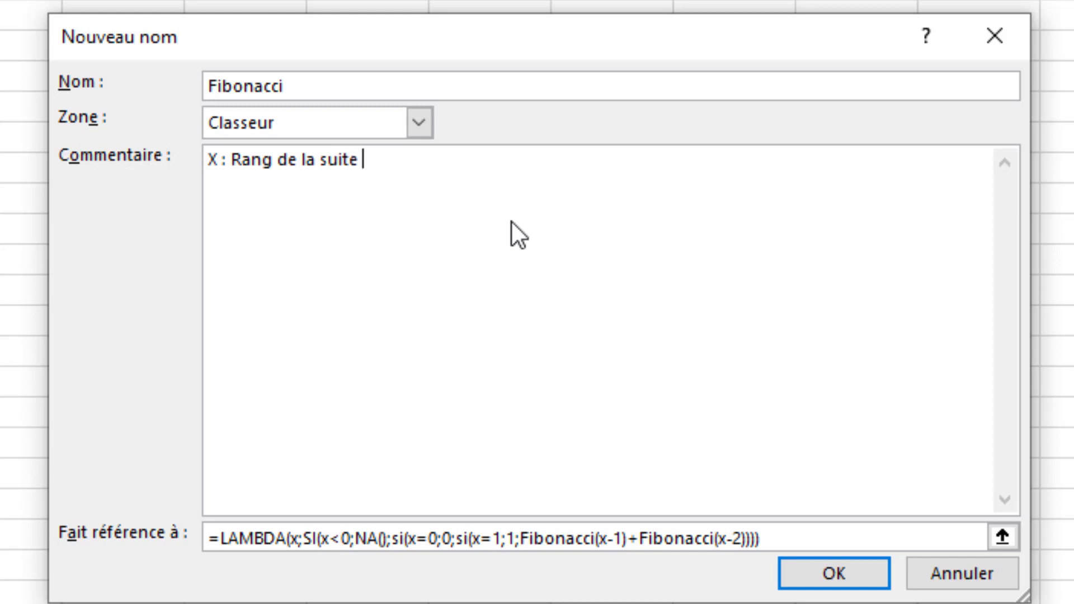
type("de Fibona")
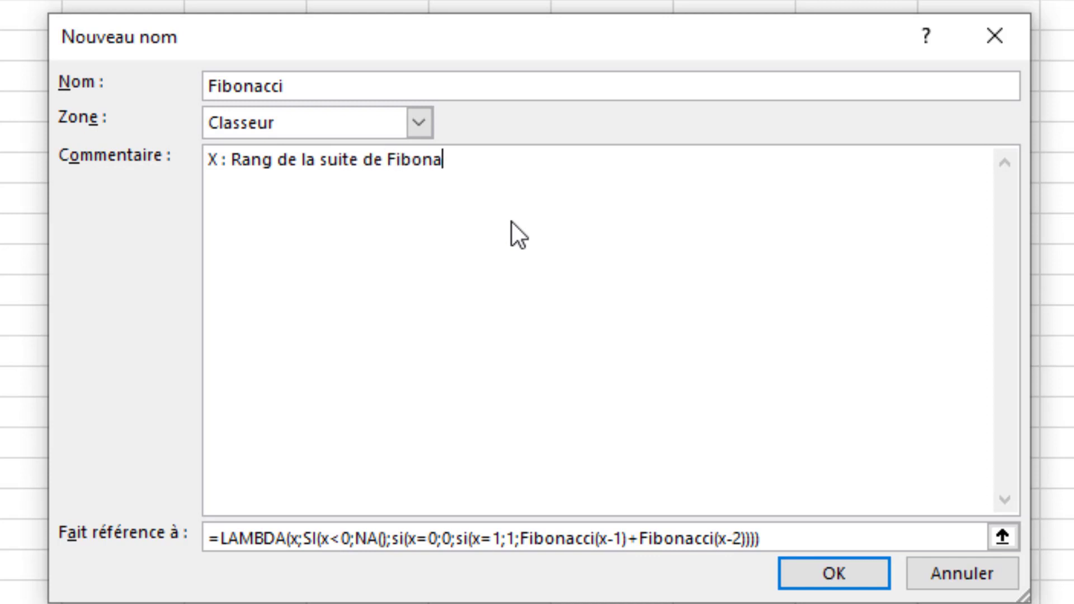
type("cci que je")
key("BackSpace")
key("BackSpace")
key("BackSpace")
key("BackSpace")
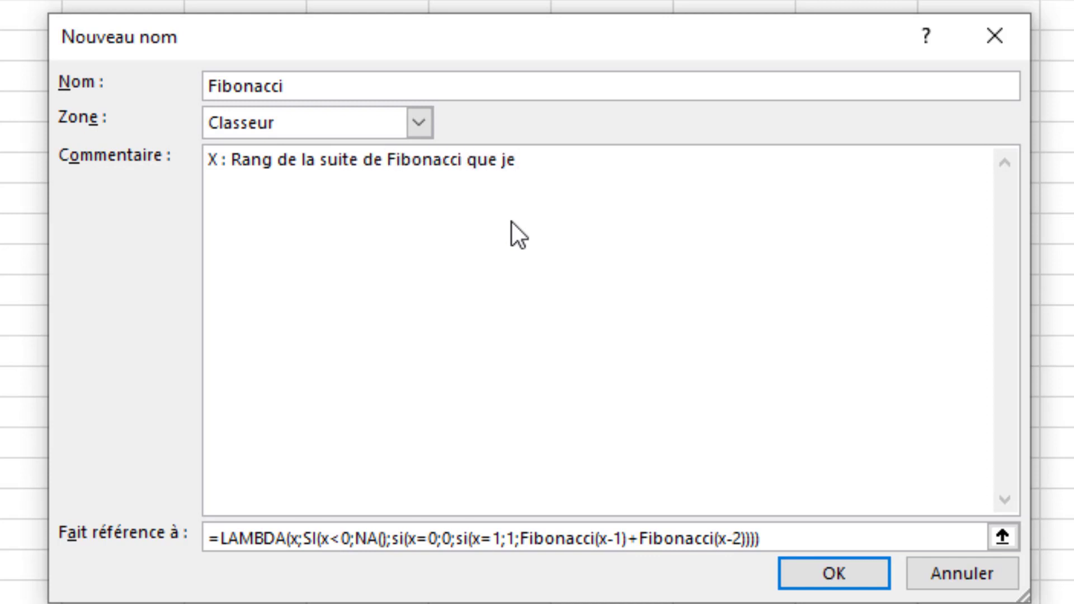
key("BackSpace")
key("BackSpace")
type("souhaité")
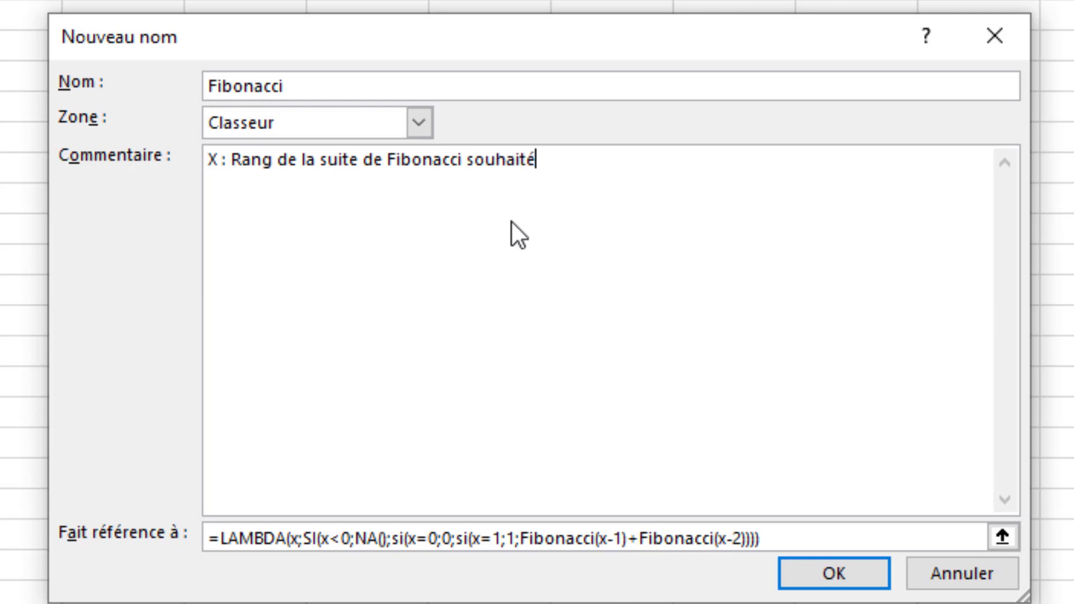
Confirm the Fibonacci name, adding the missing closing parenthesis at the end of its formula, and close the name manager.
left_click(839, 576)
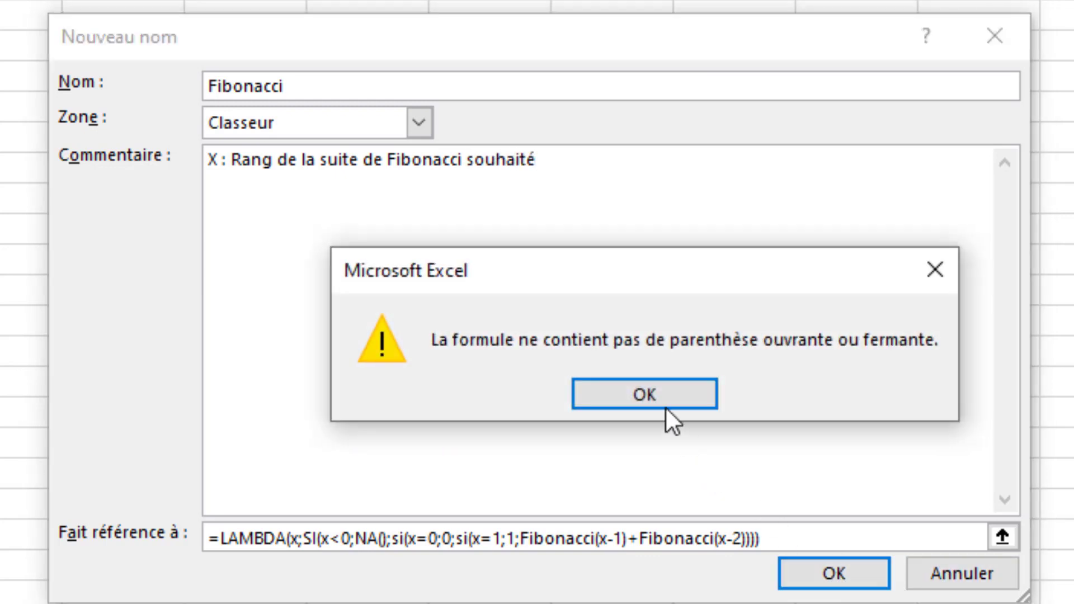
left_click(649, 395)
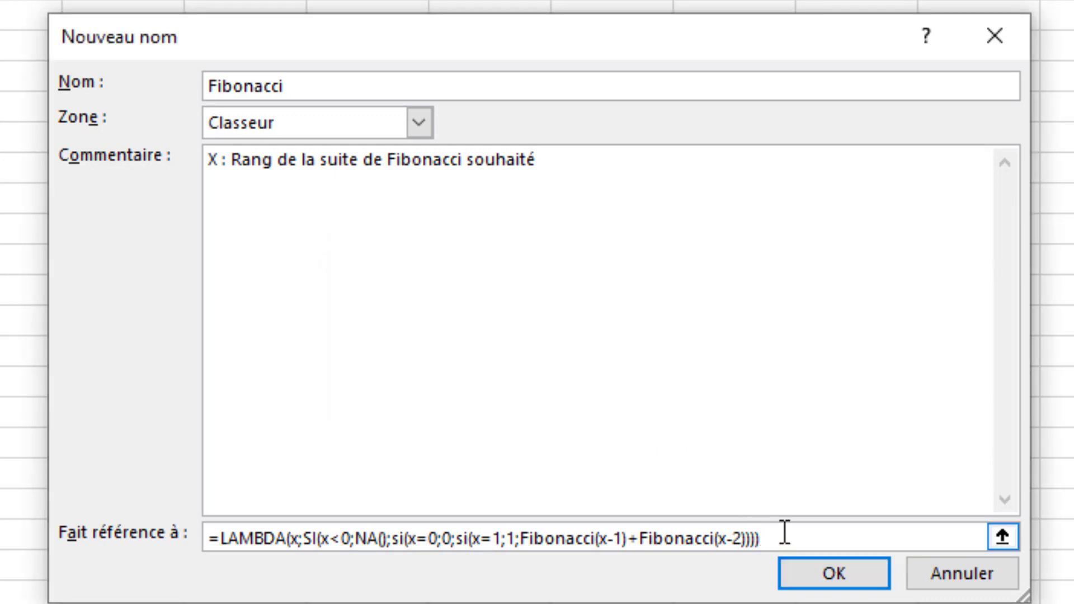
type(")")
left_click(826, 570)
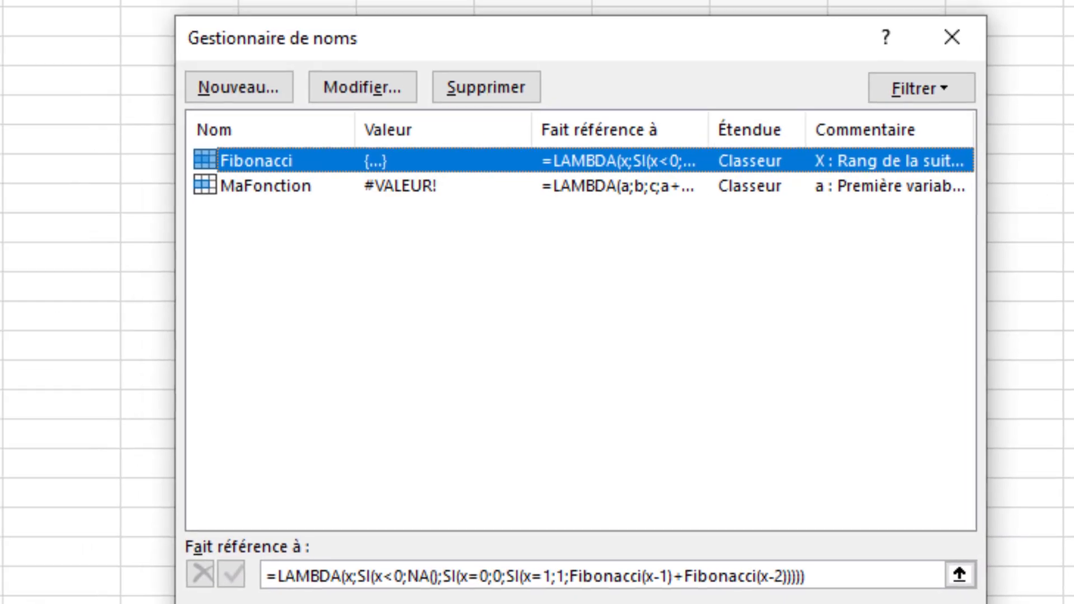
left_click(881, 600)
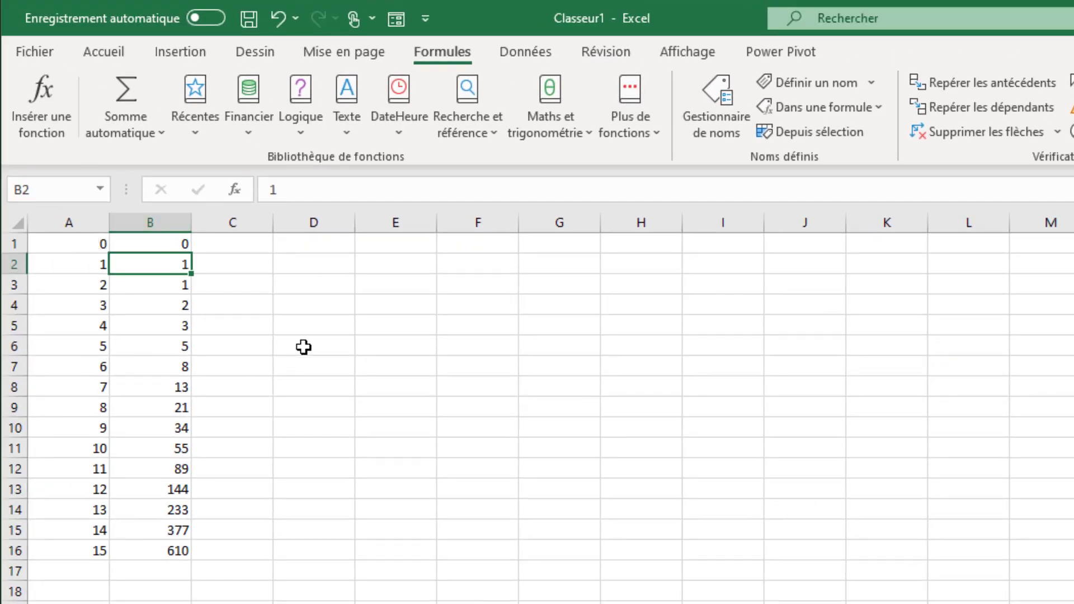
Test the named function in cell D3 with =Fibonacci(7).
left_click(325, 287)
type("=fi")
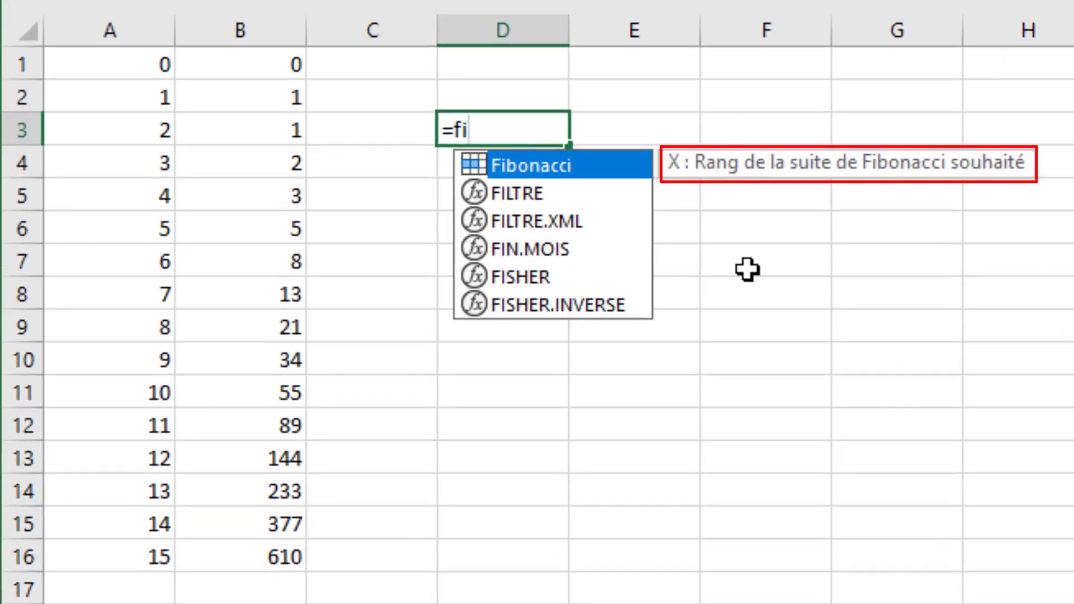
key("Tab")
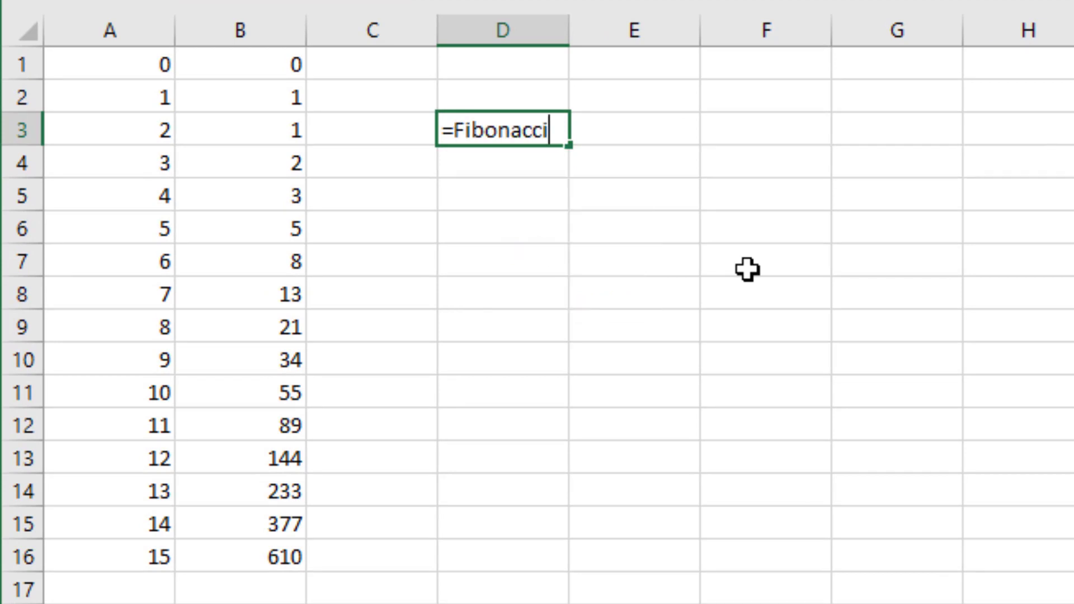
type("(")
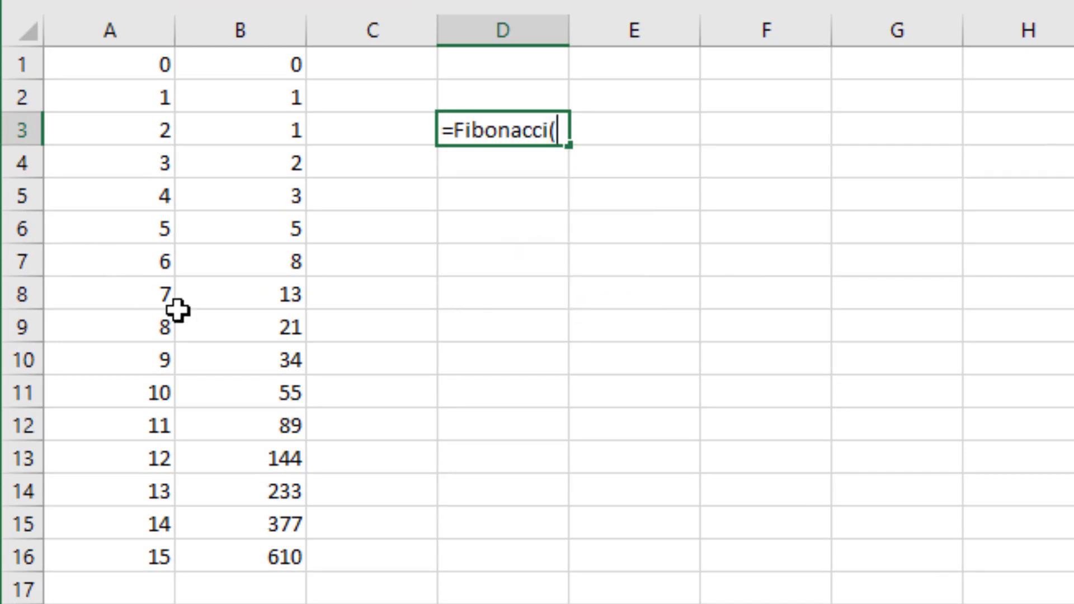
type("7)")
key("Return")
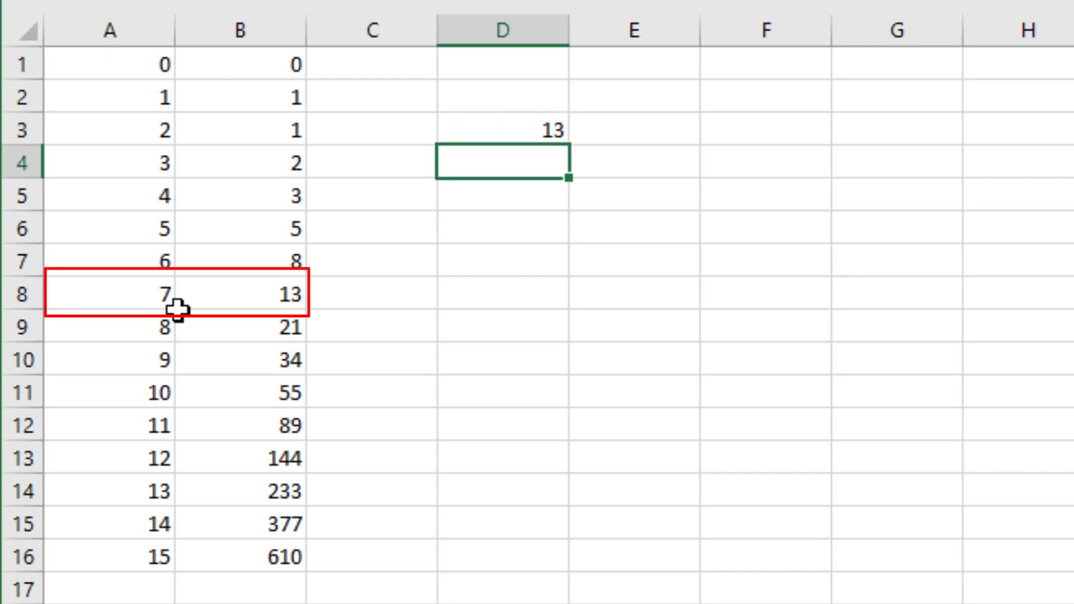
Check the reference value for rank 7 in column B, and change the argument of the Fibonacci formula in D3 to 15.
left_click(252, 285)
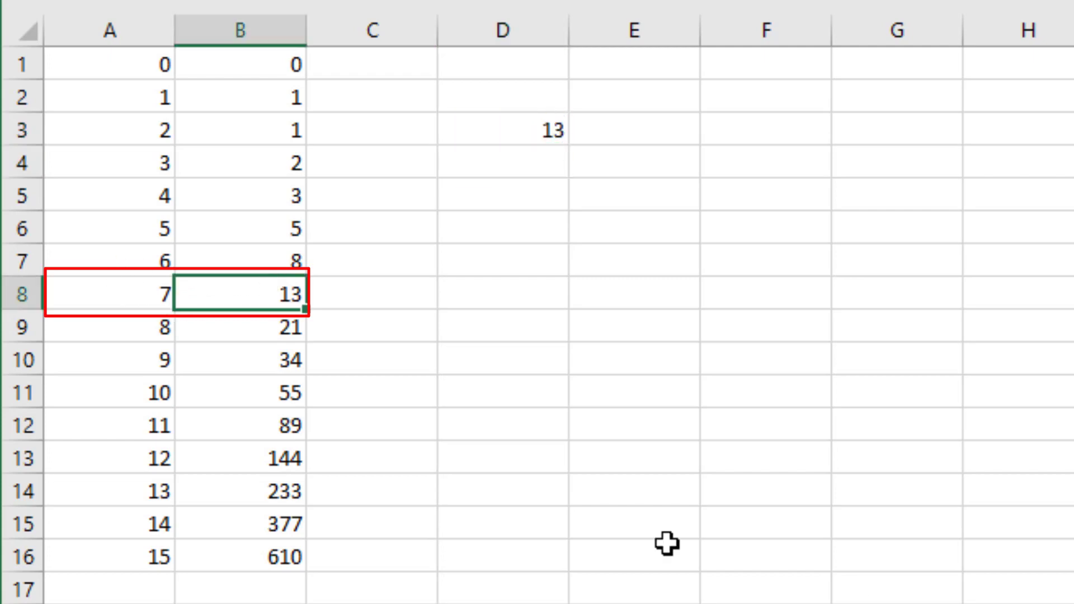
left_click(555, 139)
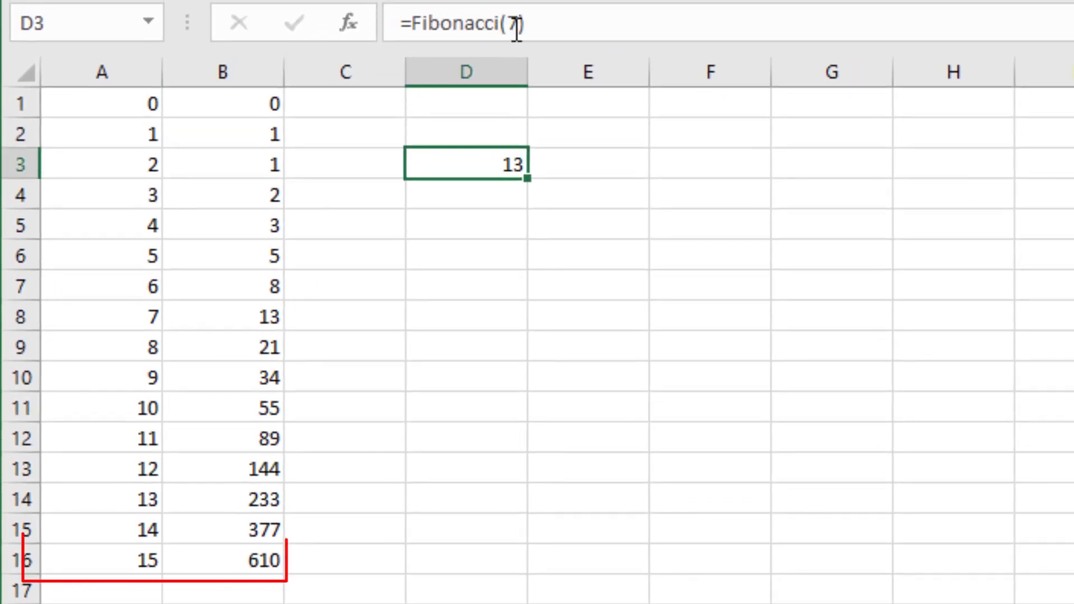
left_click(518, 25)
key("BackSpace")
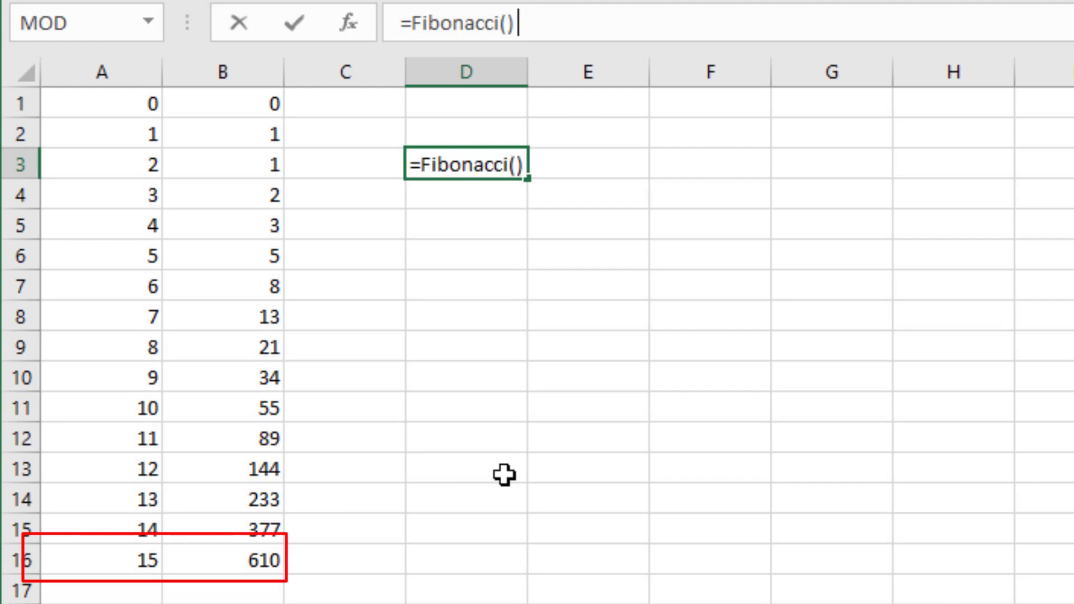
type("15")
key("Return")
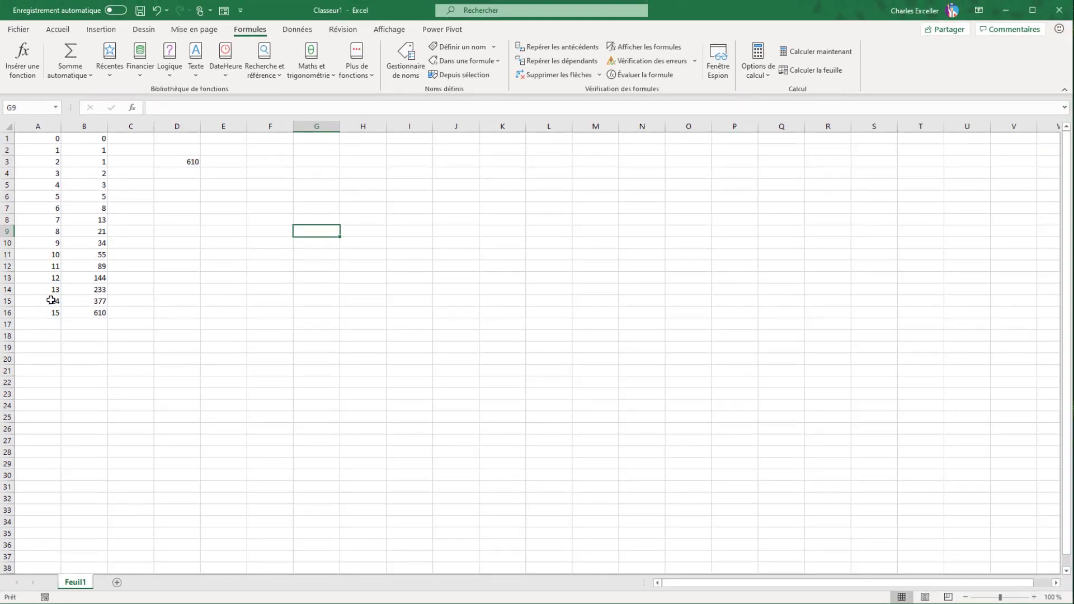
Extend the reference series in columns A and B from rows 15 and 16 down to row 33.
left_click_drag(134, 518, 218, 551)
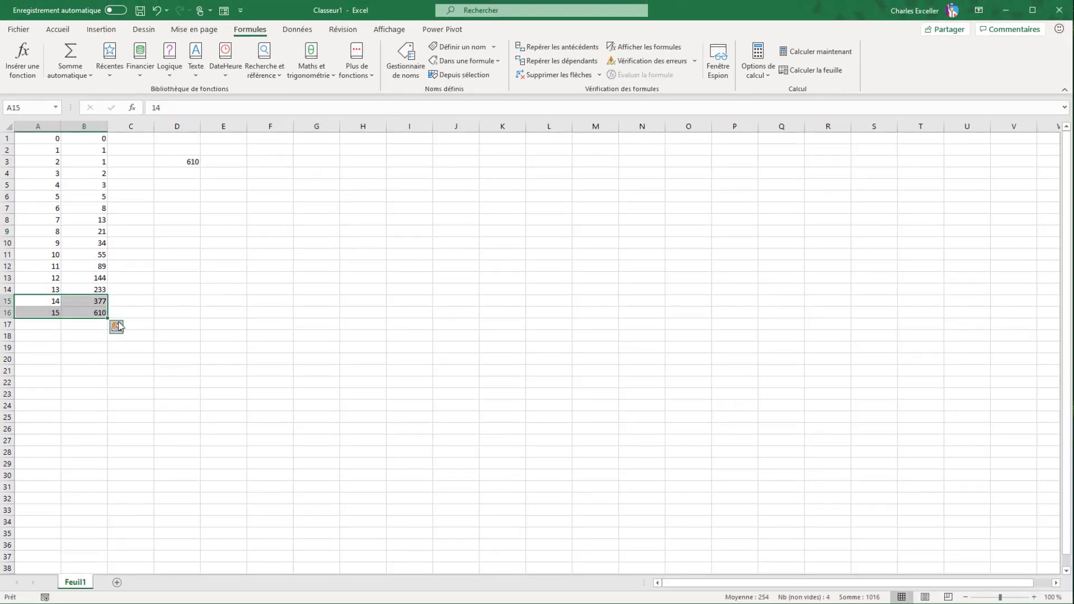
left_click_drag(107, 317, 91, 512)
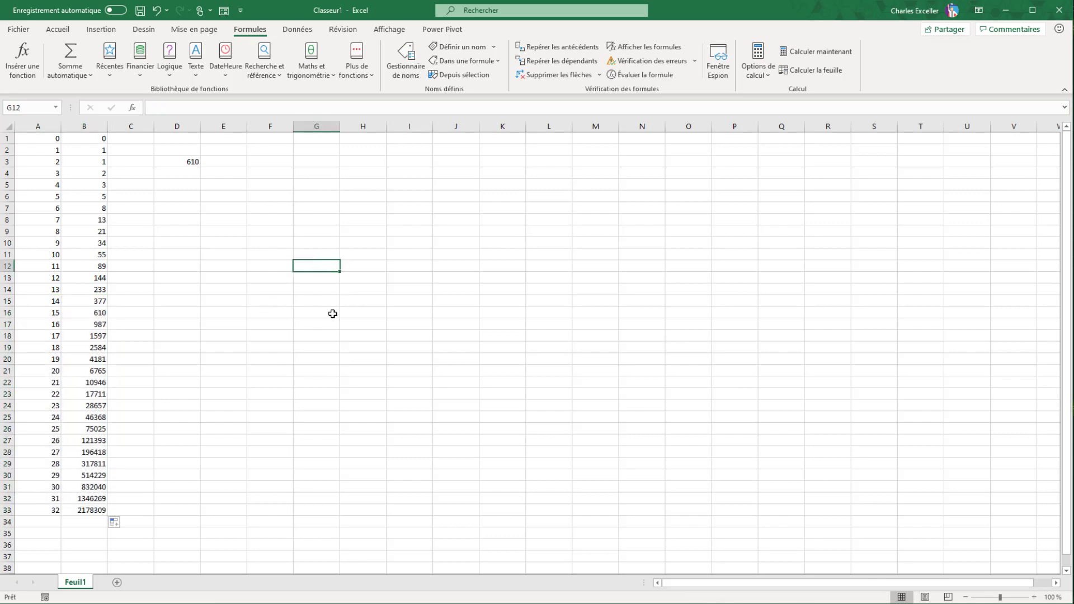
Test the named function in cell G12 with =Fibonacci(32) and reselect that cell.
type("=Fibonacci")
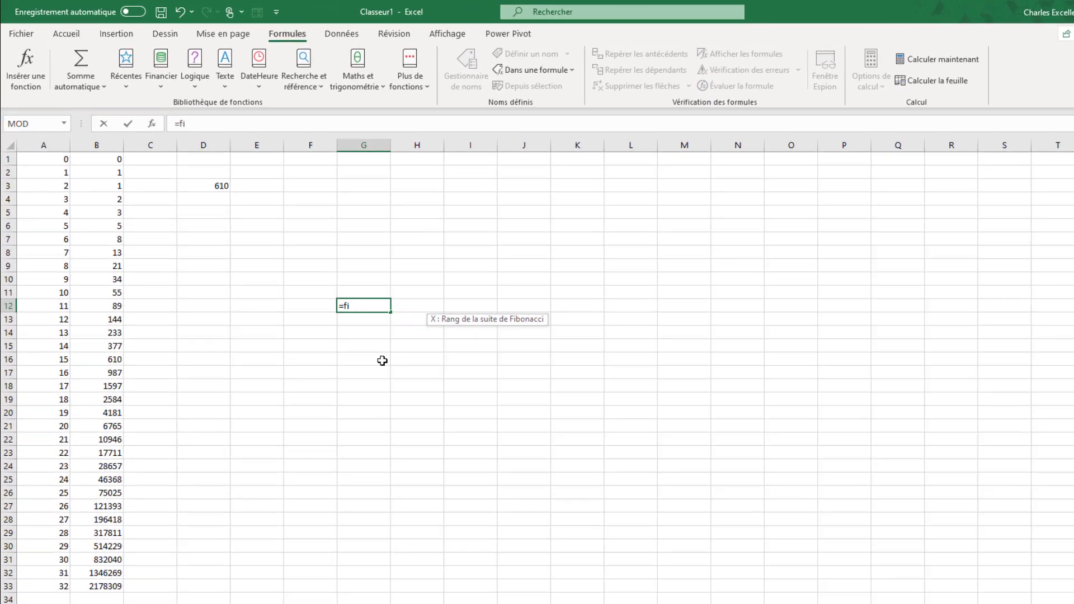
type("(")
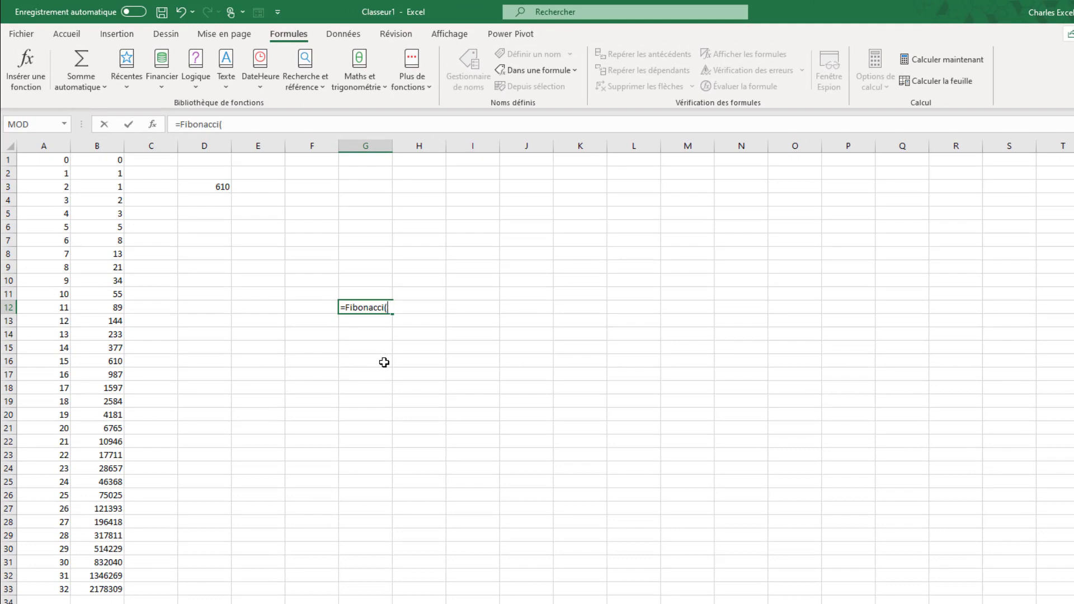
type("32)")
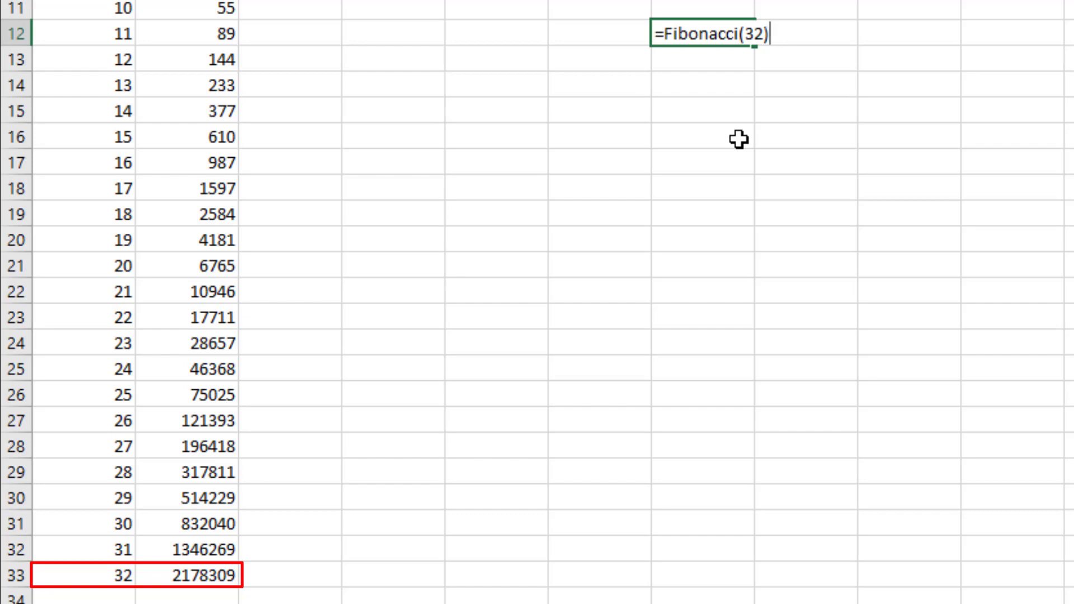
key("Return")
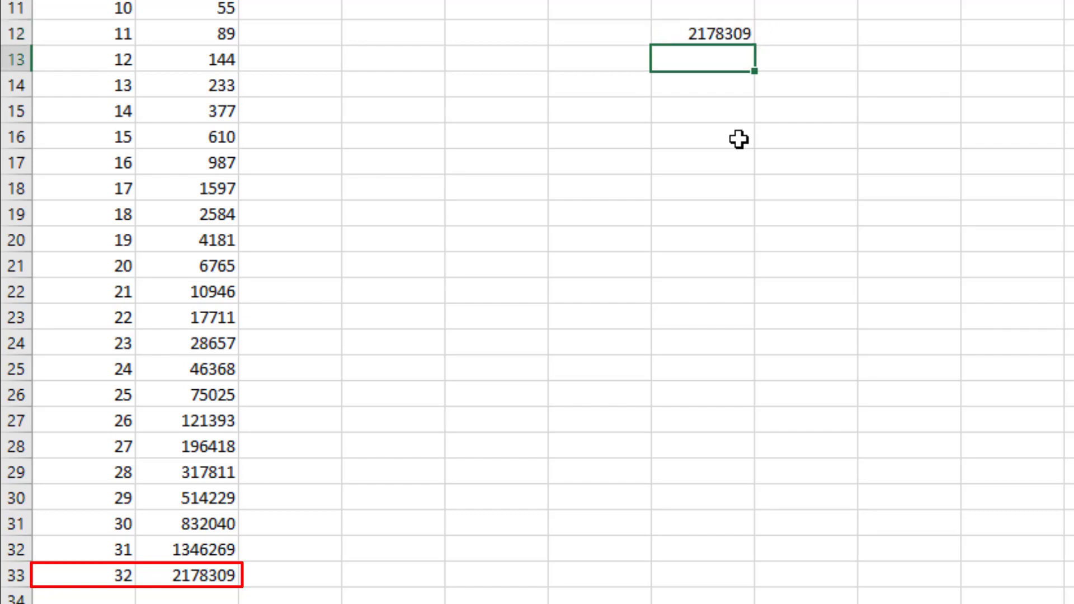
key("Up")
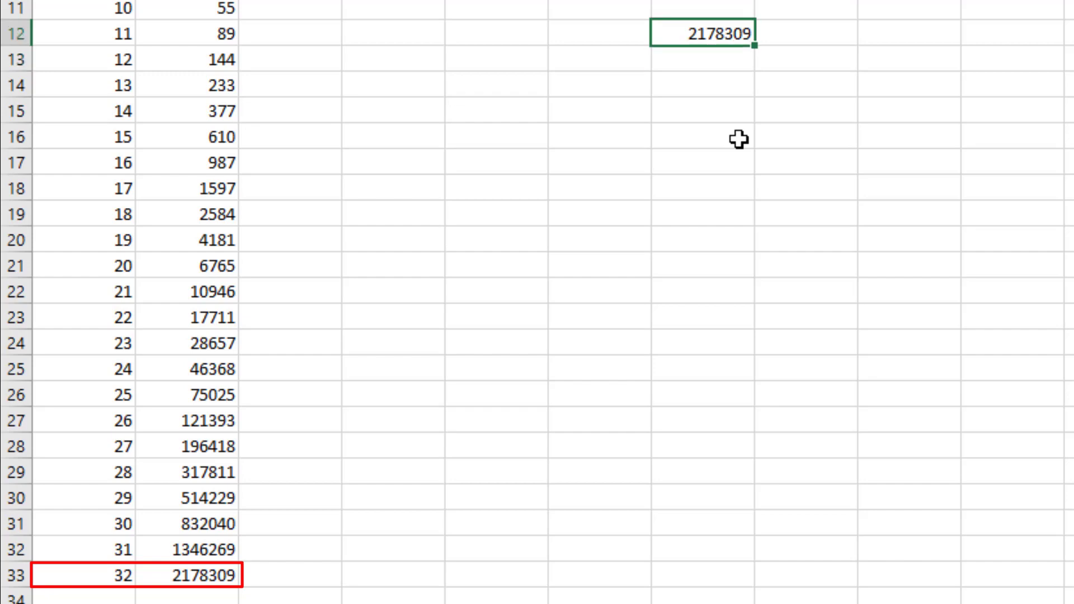